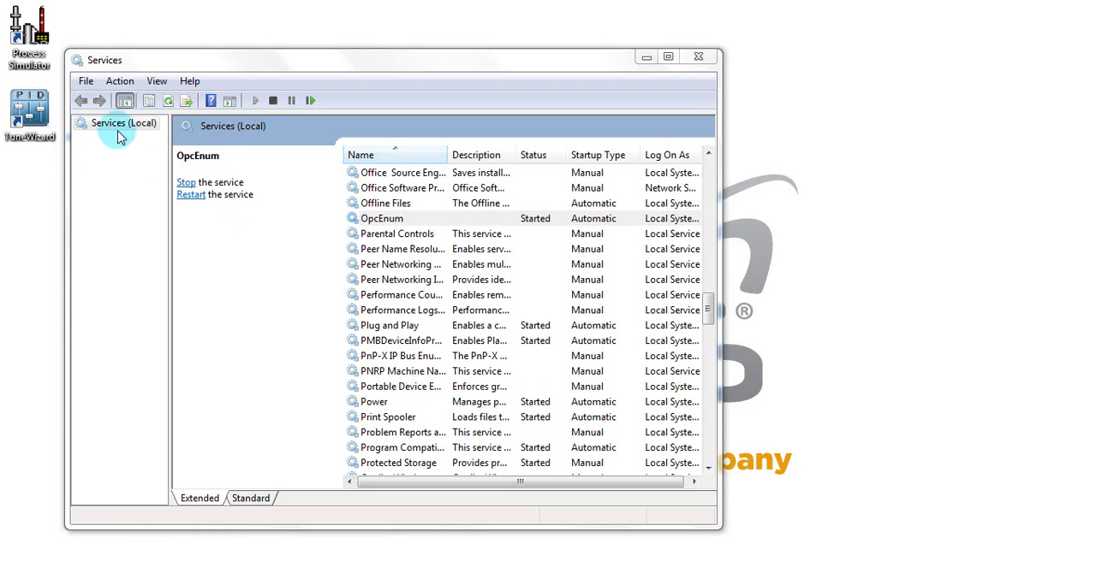
Step: Close the Services window and start TuneWizard
click(698, 58)
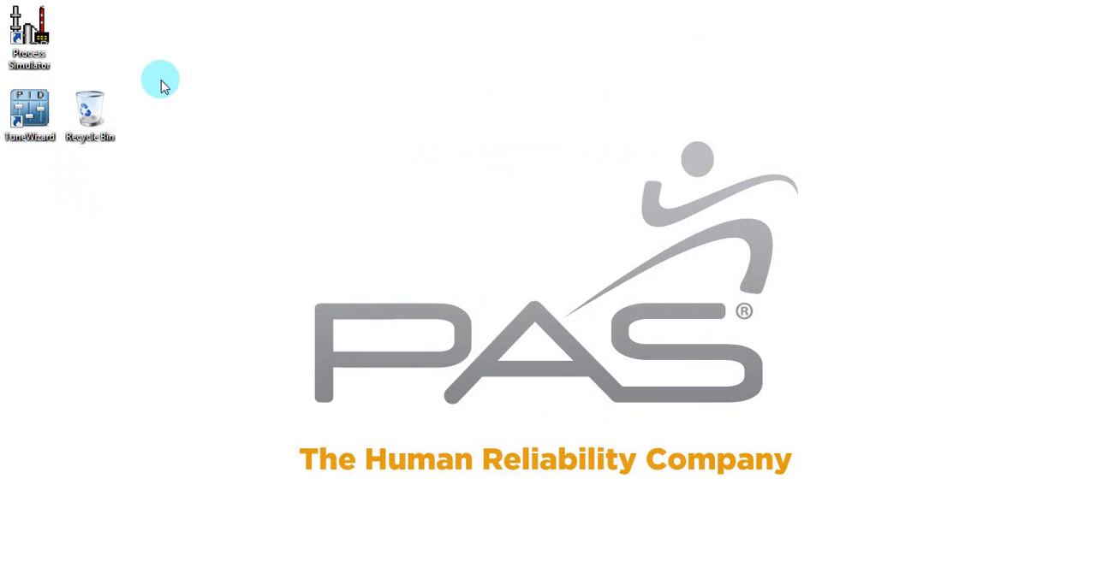
click(30, 109)
click(31, 112)
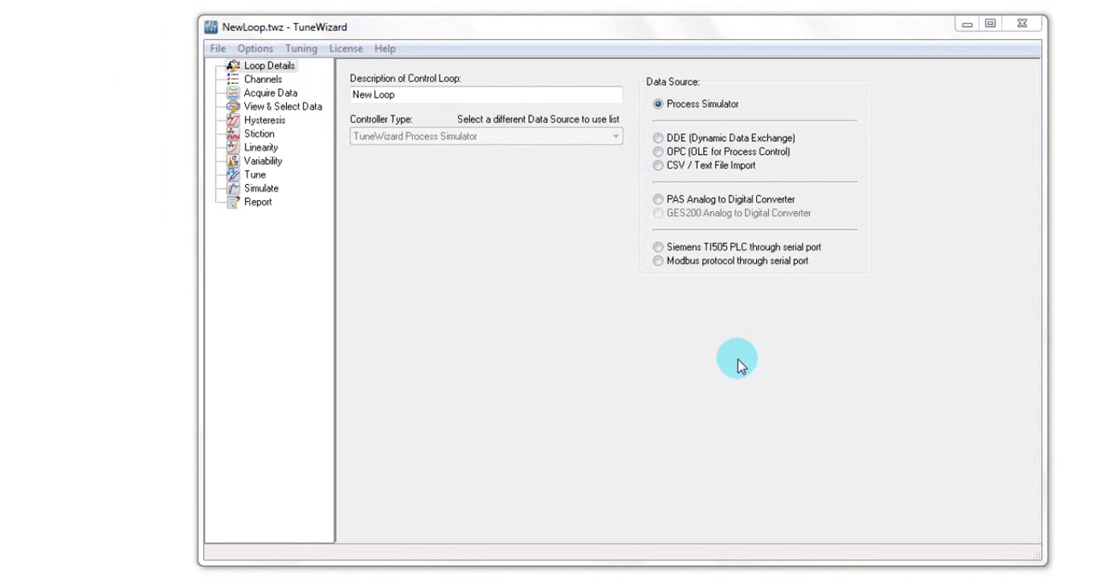
Step: Set the loop's data source to OPC (OLE for Process Control) and its description to TC_152
click(657, 153)
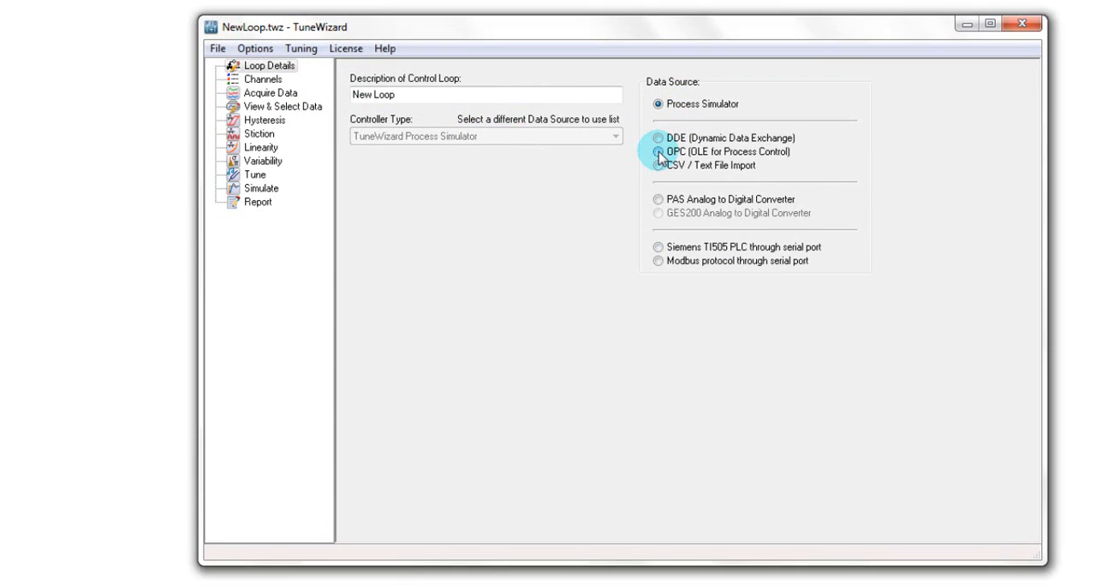
click(378, 95)
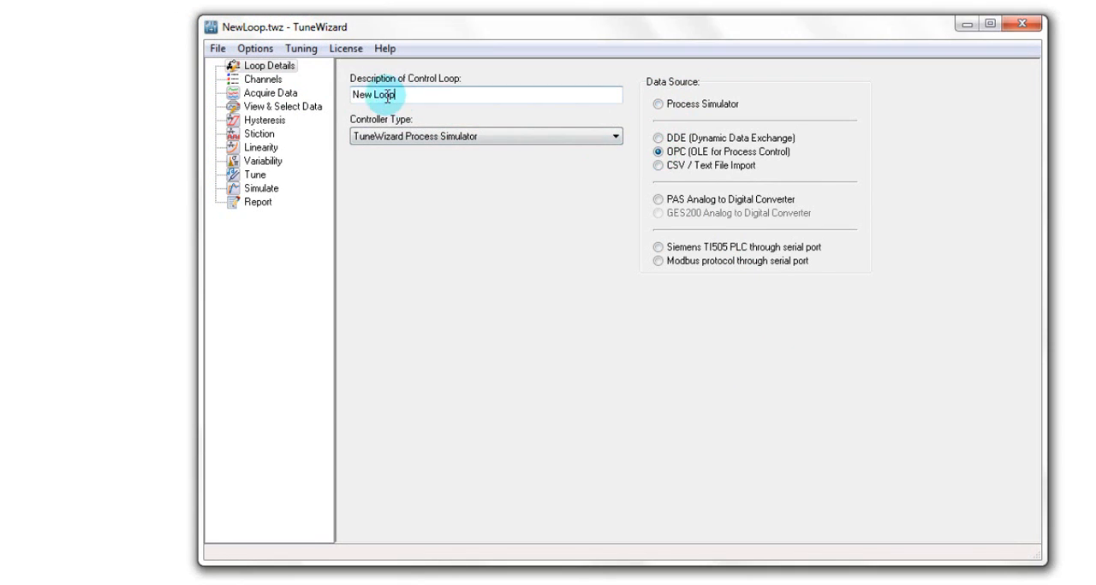
text(TC)
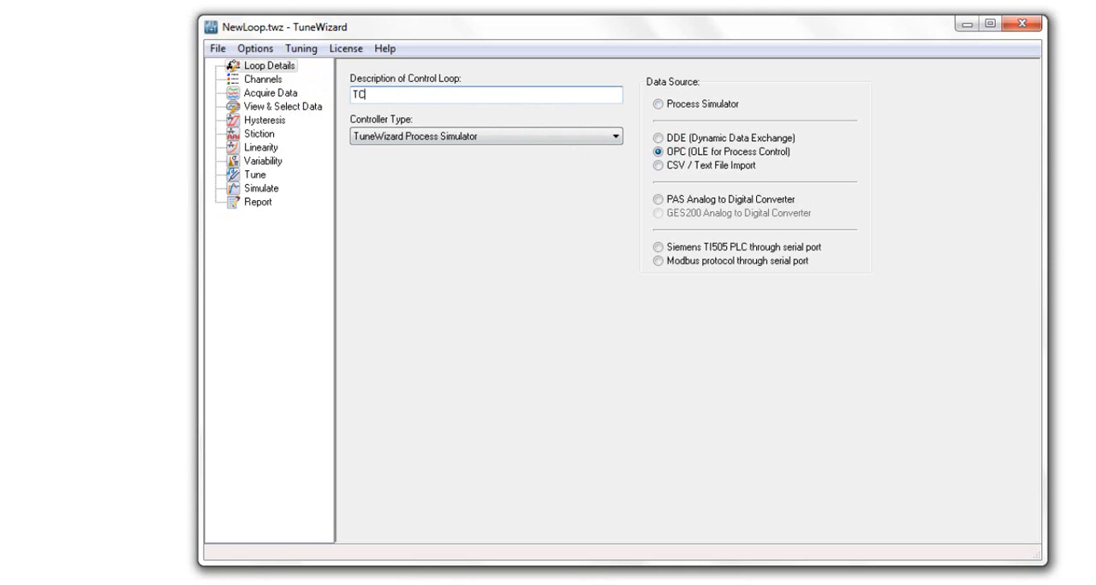
text(_152)
key(Tab)
Step: Set the controller type to Honeywell TDC Application Module (AM) Ideal EQN B
click(616, 138)
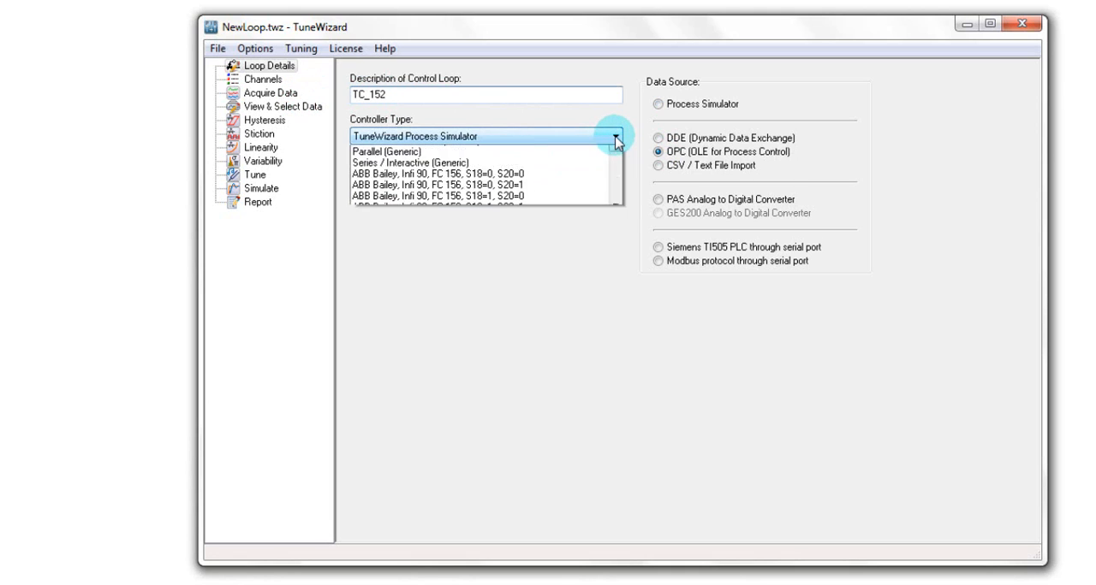
scroll(617, 183, down, 15)
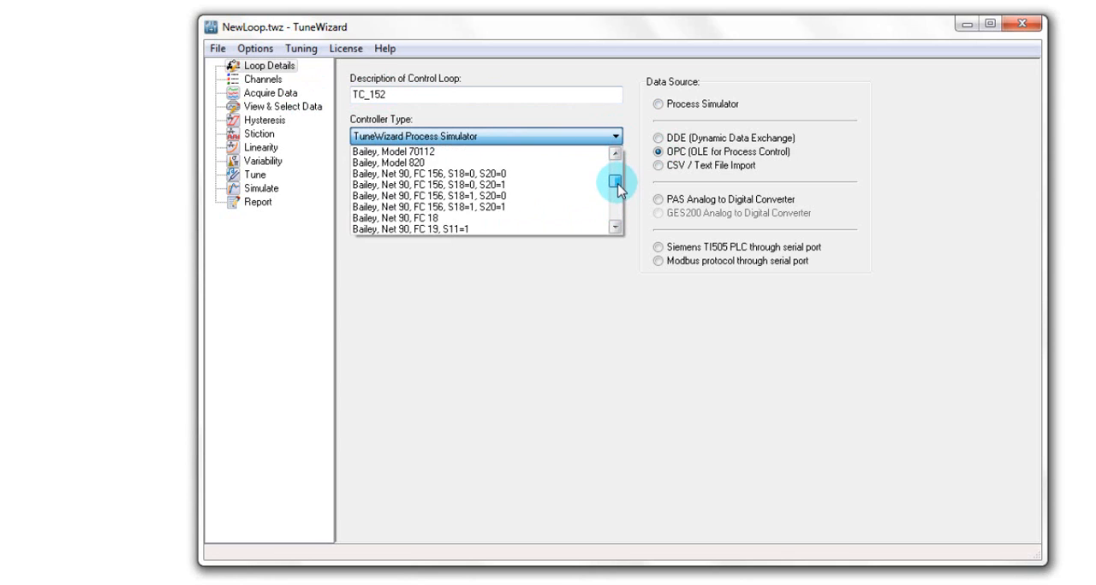
click(618, 227)
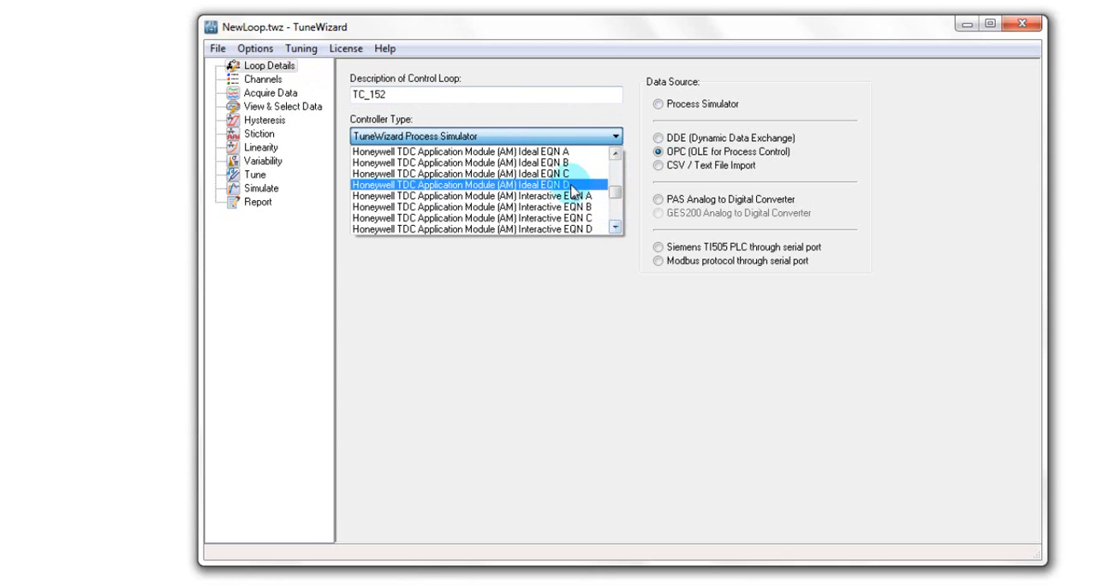
click(560, 163)
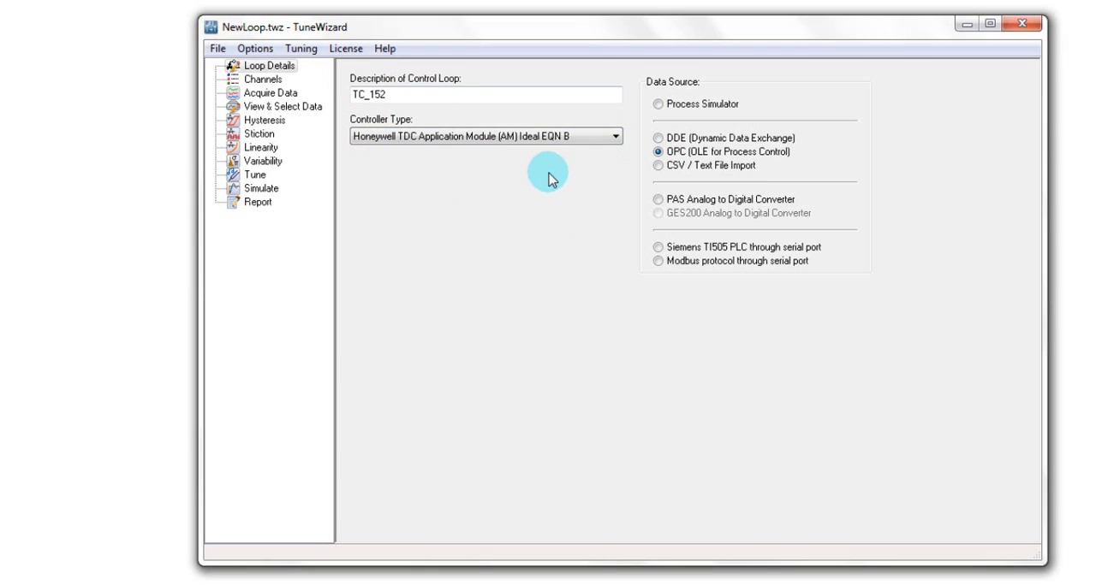
Step: Set the controller type to Series / Interactive (Generic)
click(617, 137)
drag(619, 191, 616, 160)
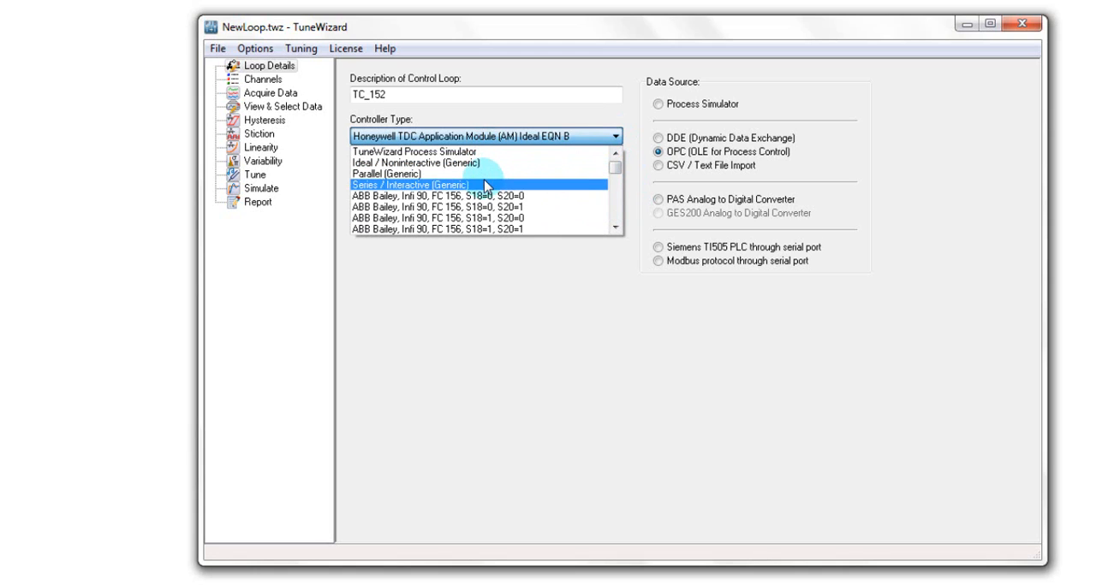
click(413, 186)
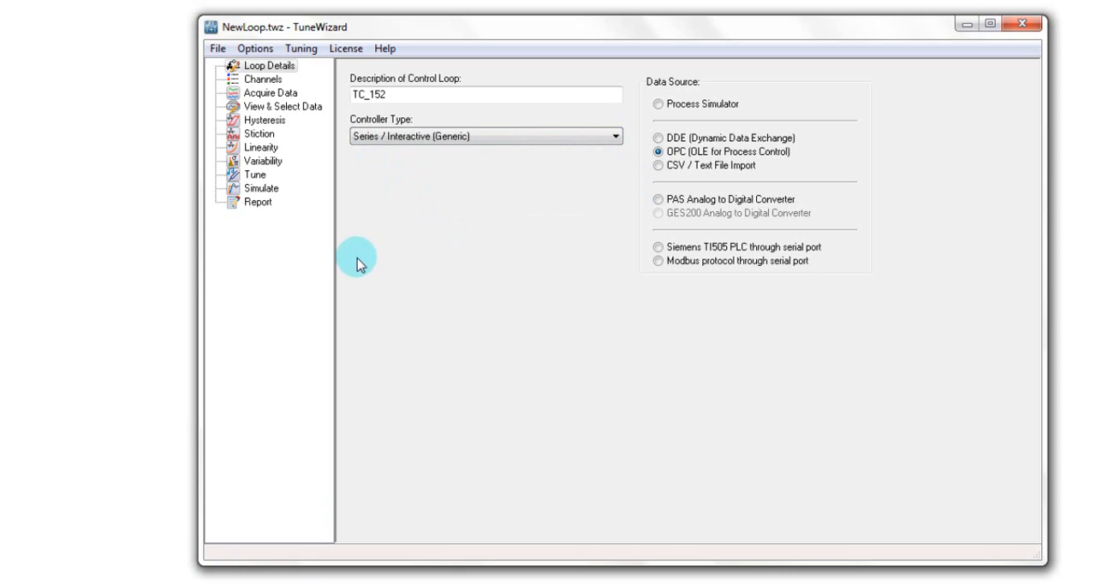
Step: Browse the network for the Hci.TPNServer OPC server and copy its details into the loop's channel configuration
click(263, 80)
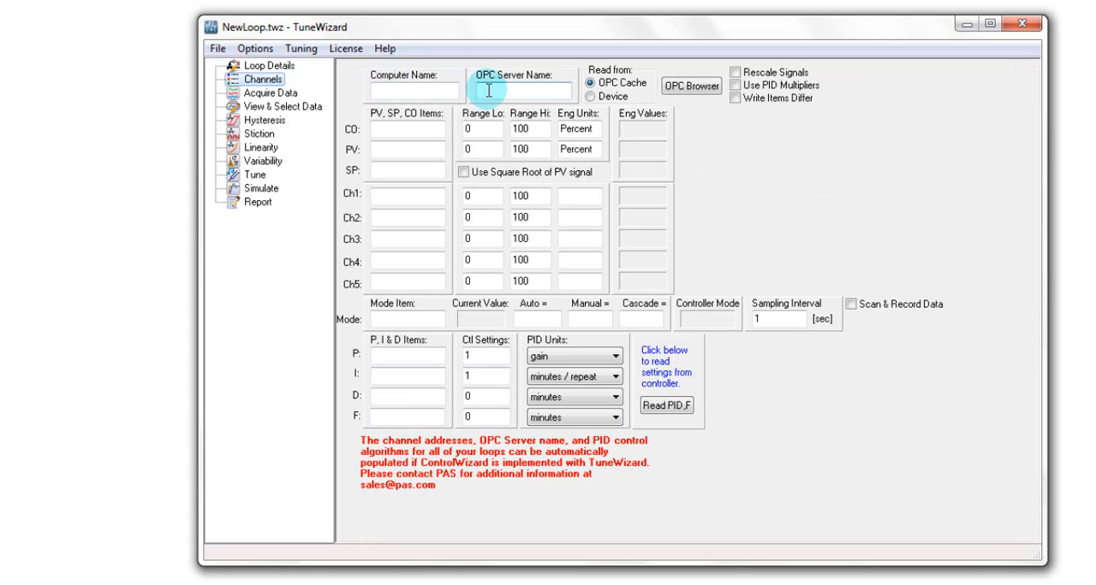
click(692, 87)
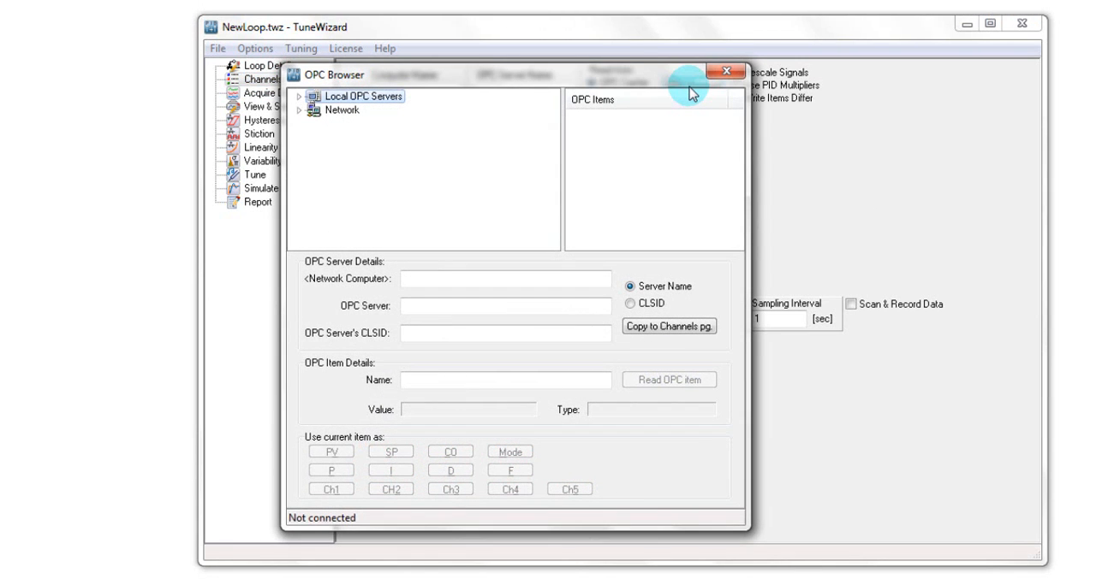
click(298, 111)
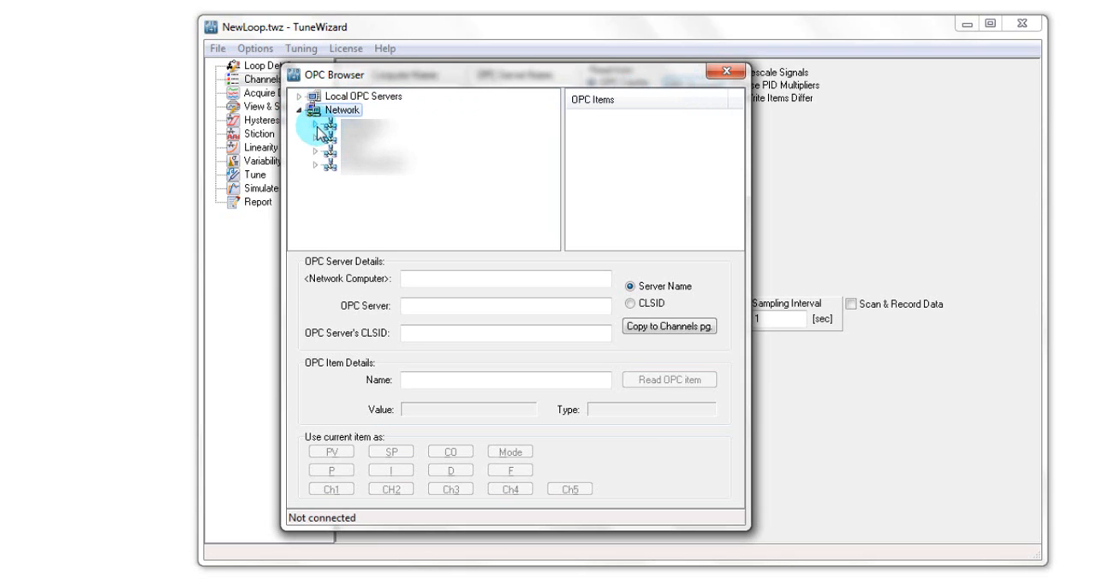
click(312, 122)
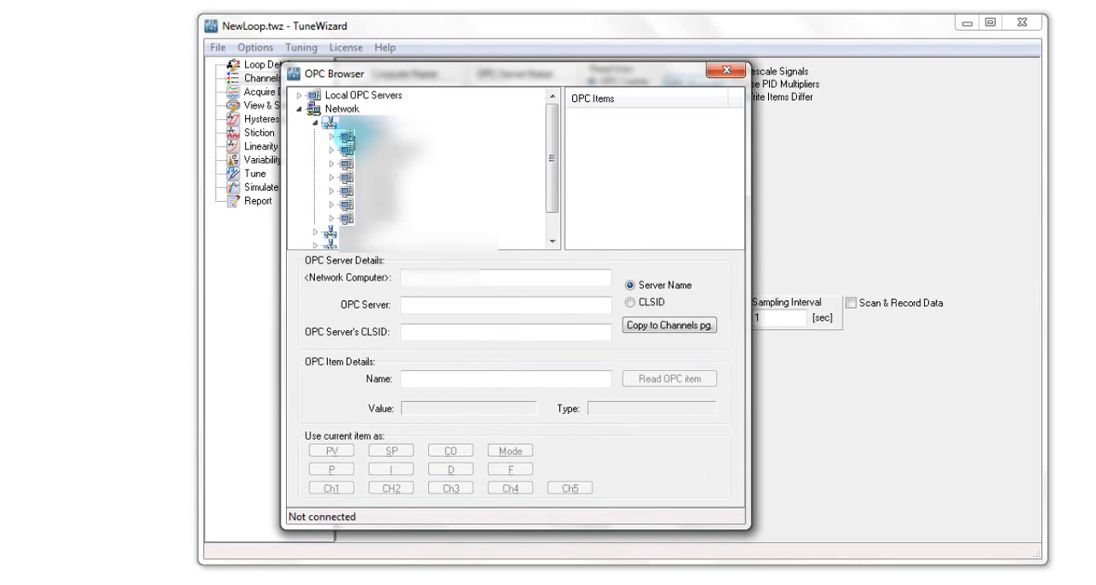
click(332, 137)
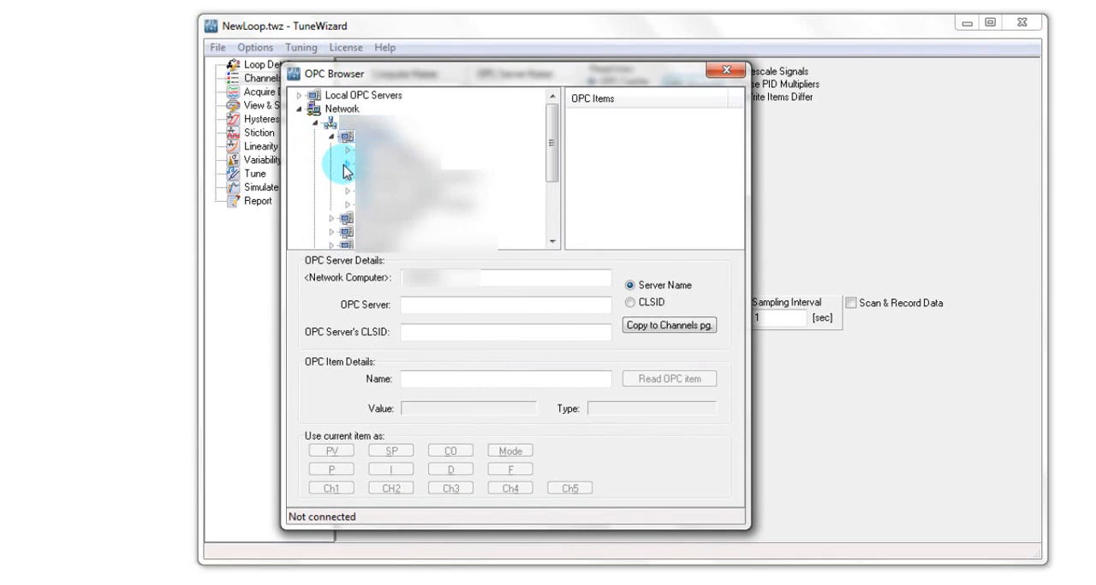
click(349, 168)
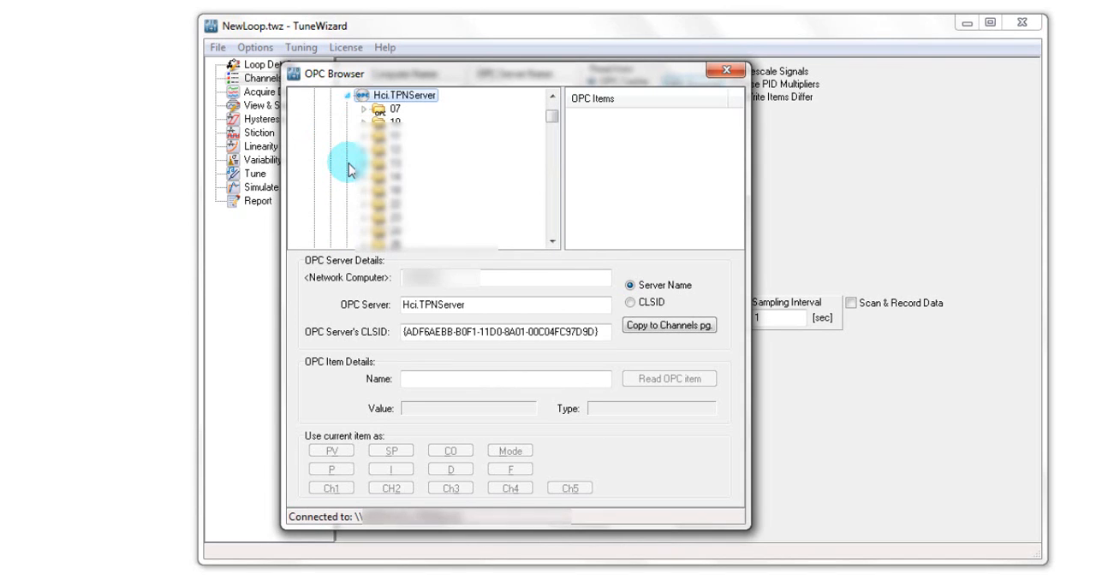
click(671, 331)
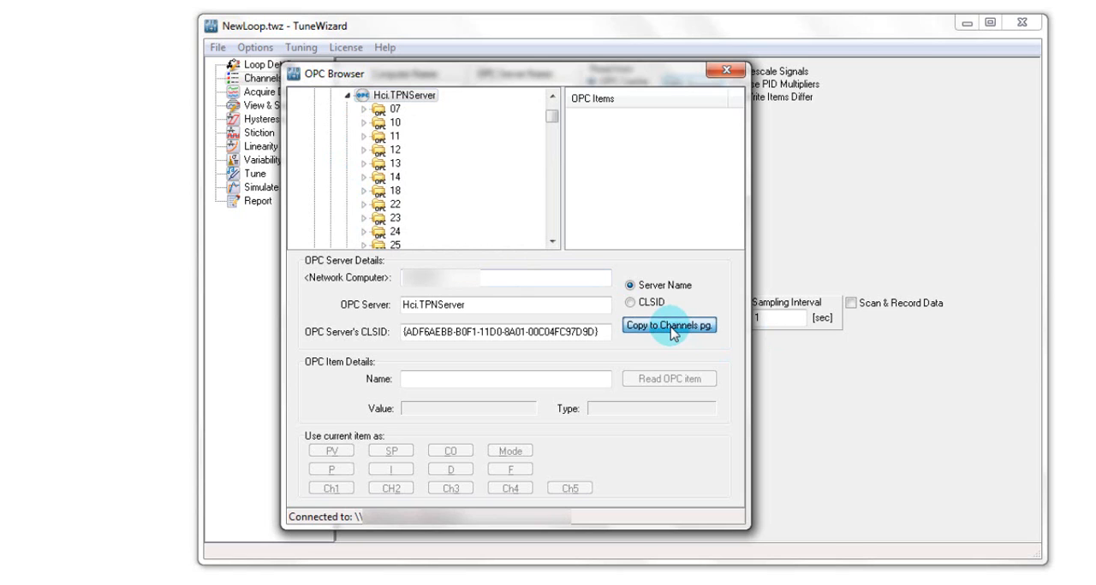
click(726, 70)
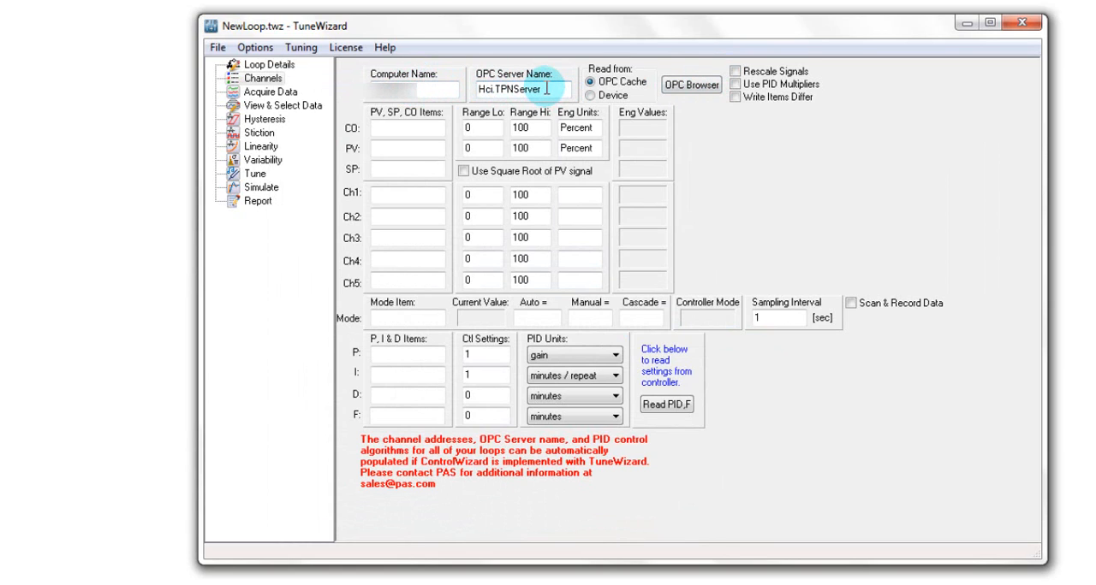
Step: Assign the OPC items TC_152.OP to CO, TC_152.PV to PV and TC_152.SP to SP
click(397, 126)
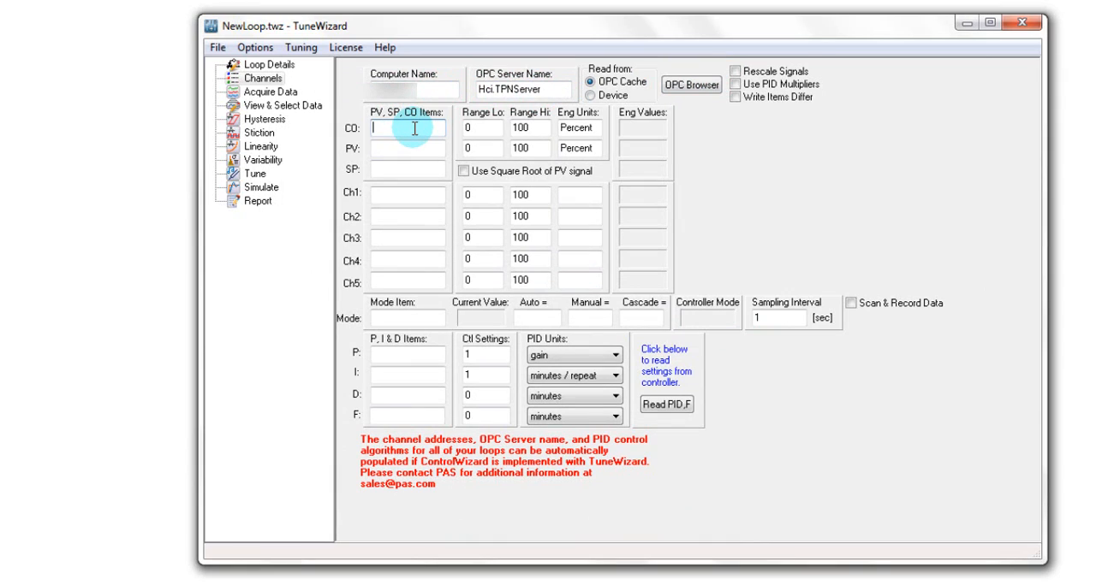
text(TC_152)
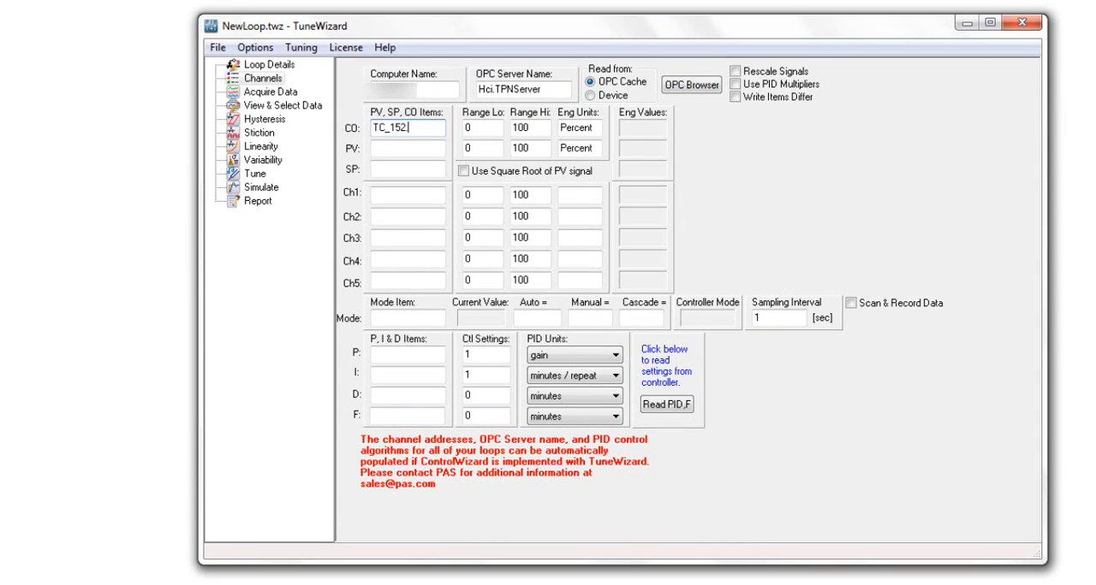
text(.OP)
click(397, 147)
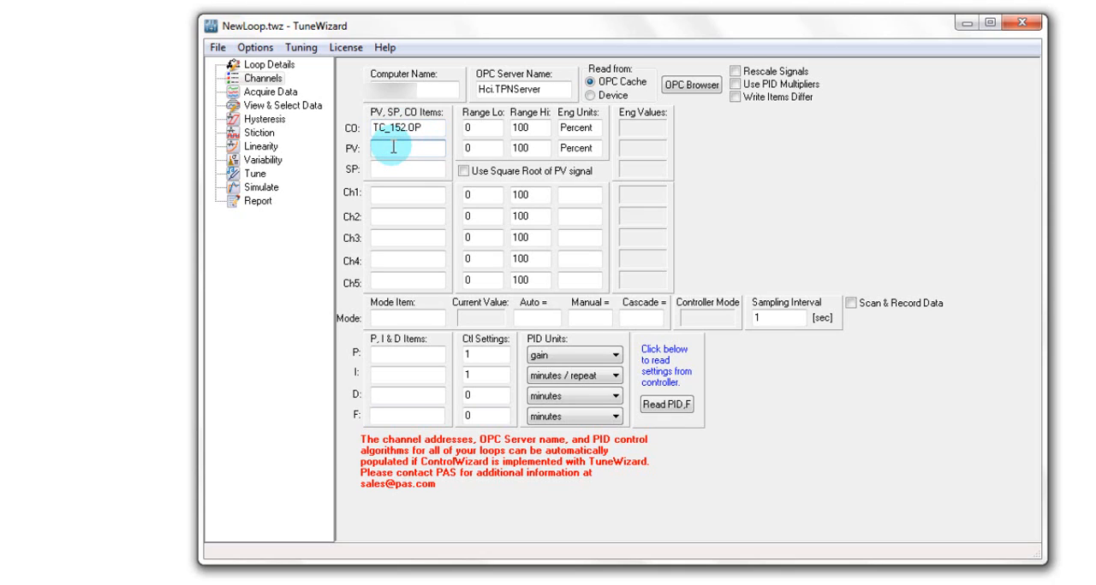
text(TC_152.P)
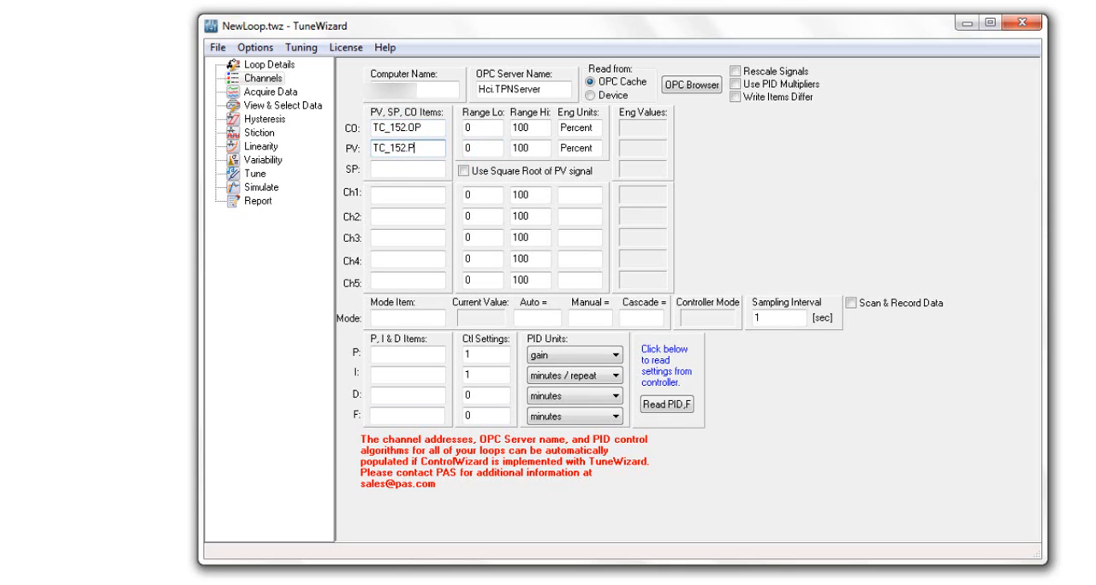
text(V)
click(394, 170)
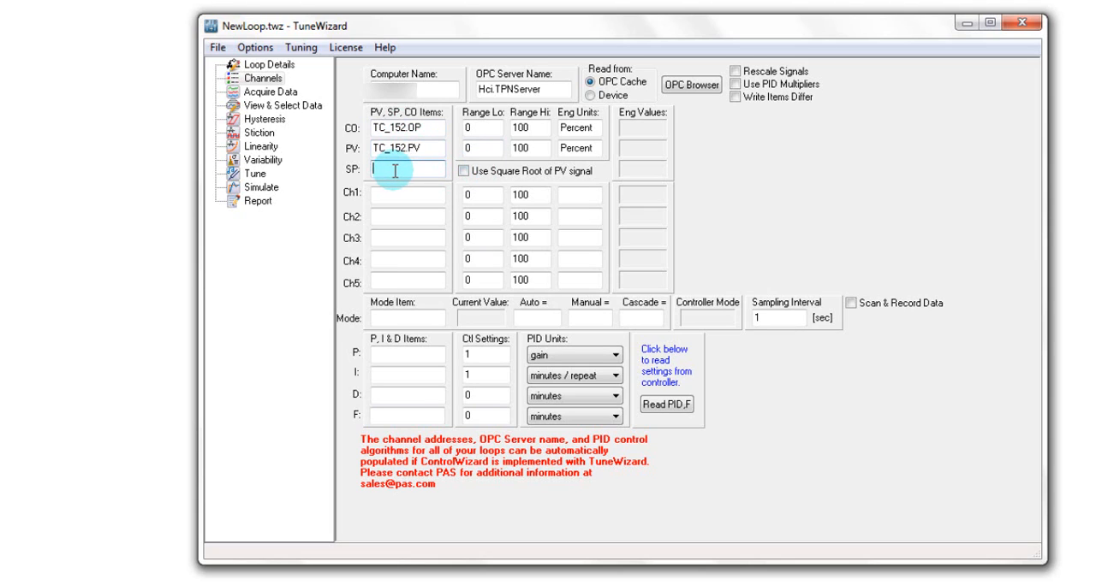
text(TC_152.SP)
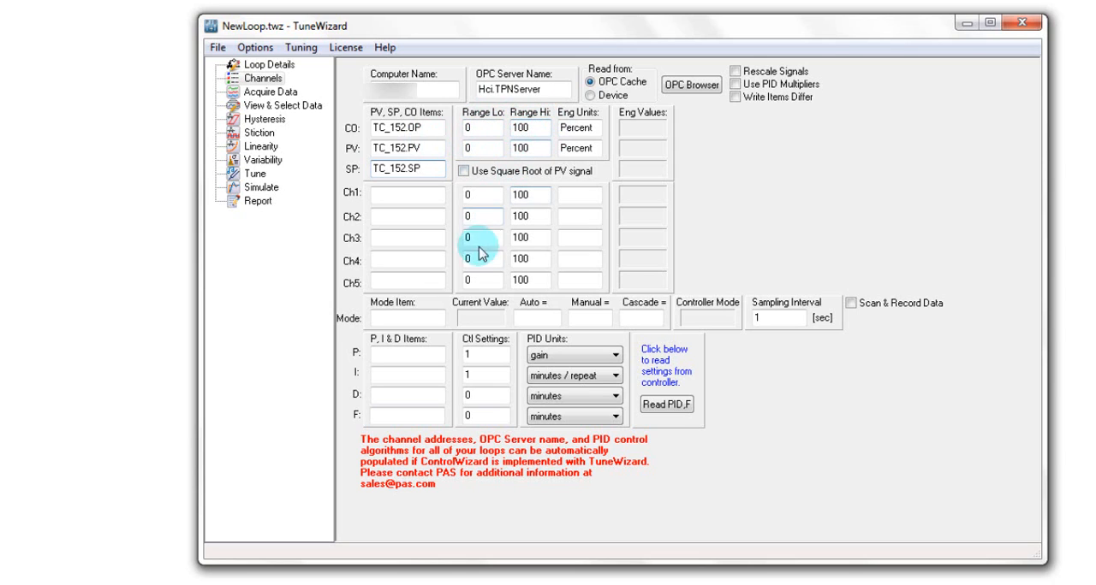
Step: Set the controller's mode item to TC_152.MODE
click(385, 319)
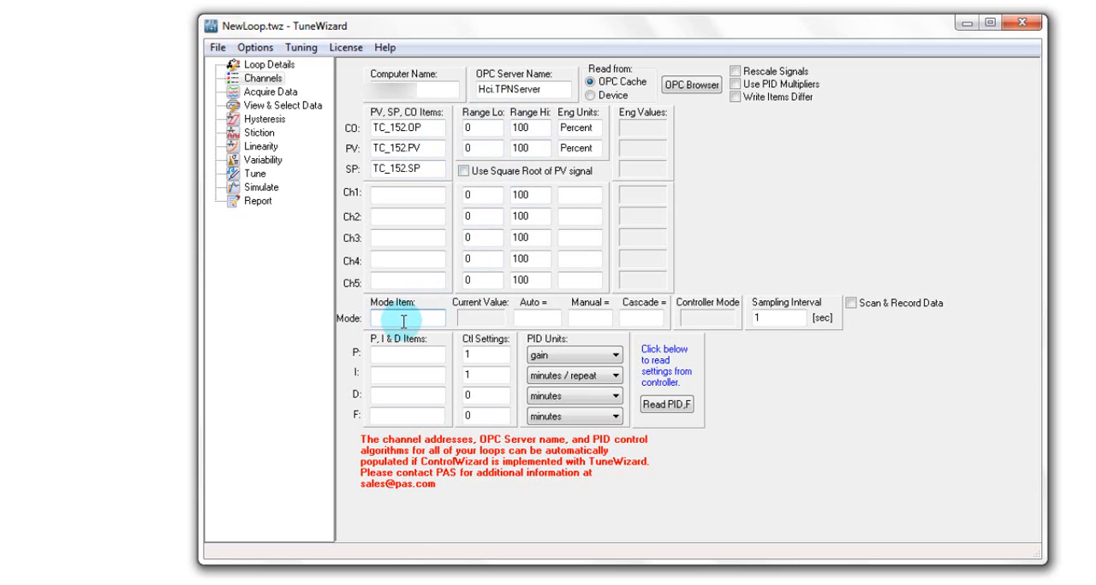
text(TC_152.MODE)
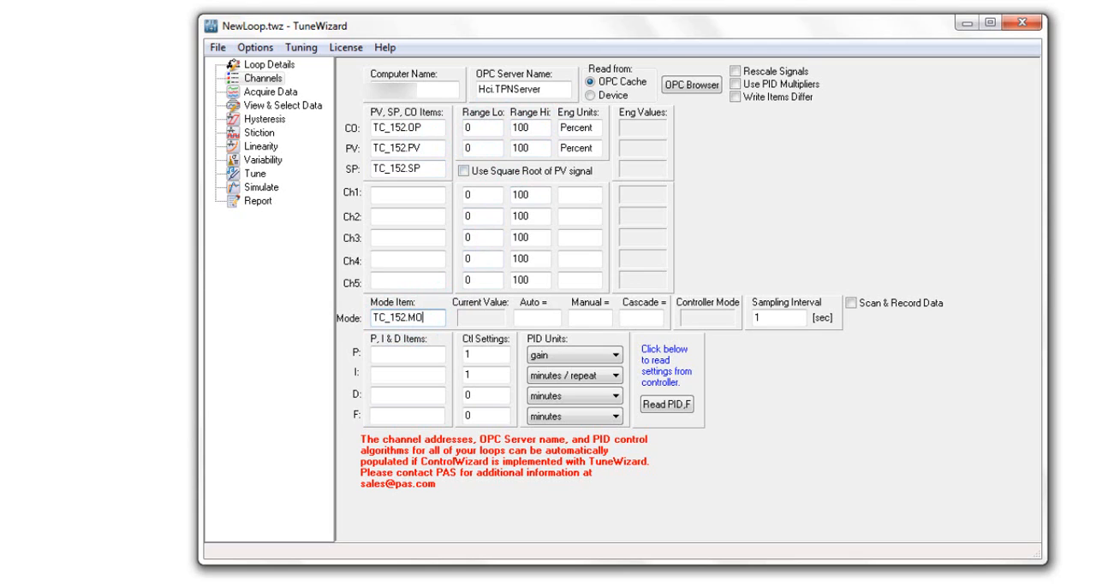
Step: Assign TC_152.K, TC_152.T1 and TC_152.T2 as the P, I and D items, and read the tuning settings from the controller
click(404, 357)
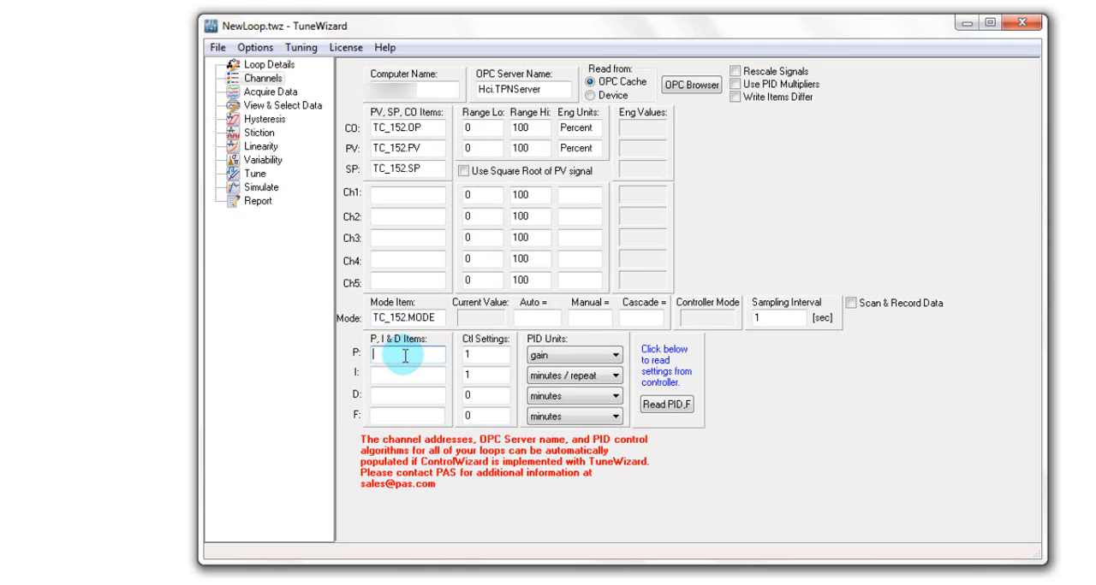
text(TC_152.K)
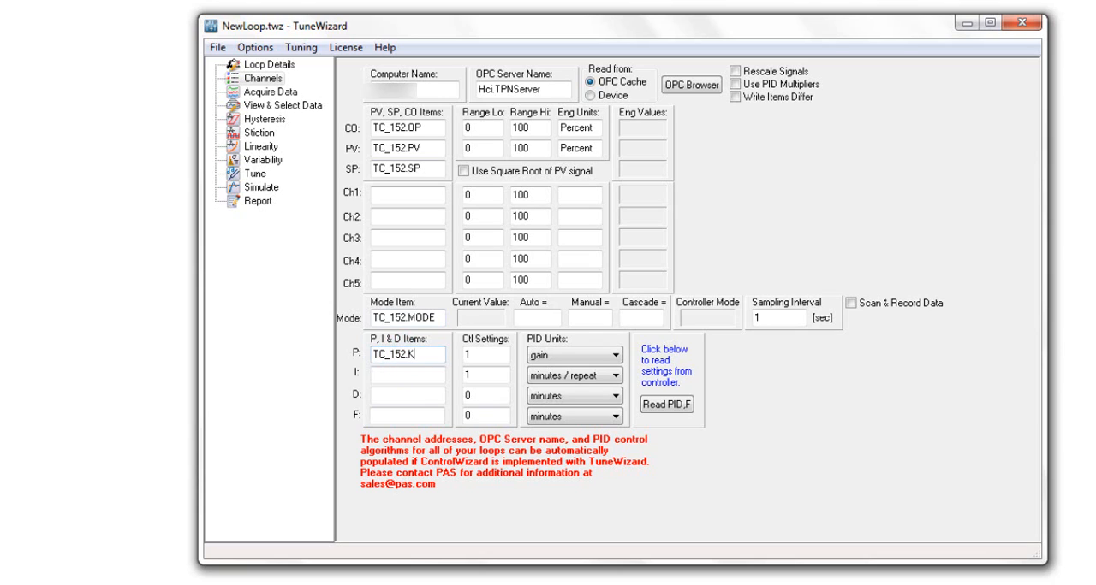
click(391, 374)
text(TC_152.T1)
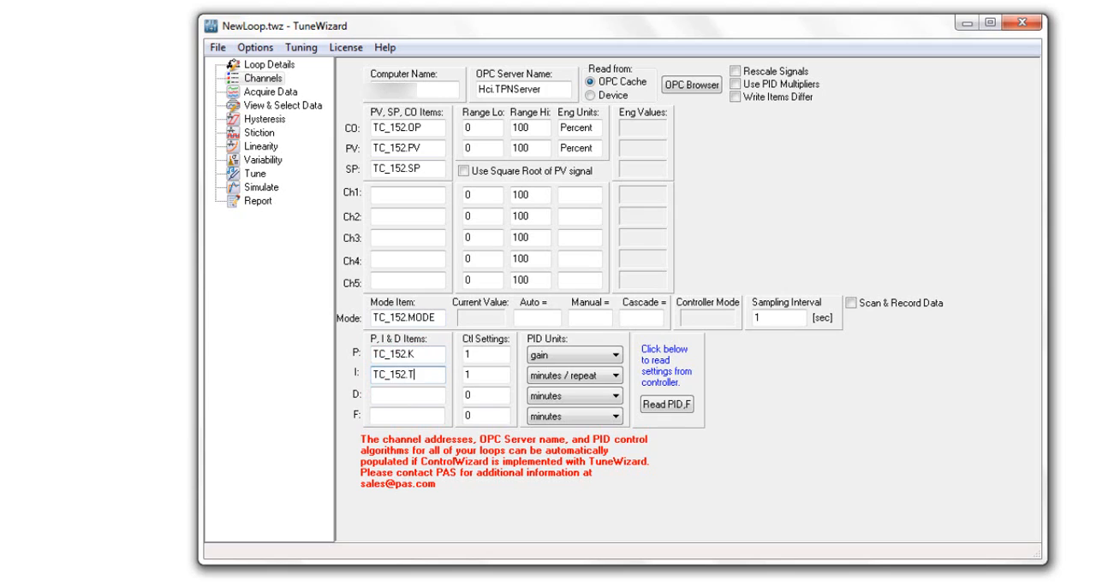
click(402, 394)
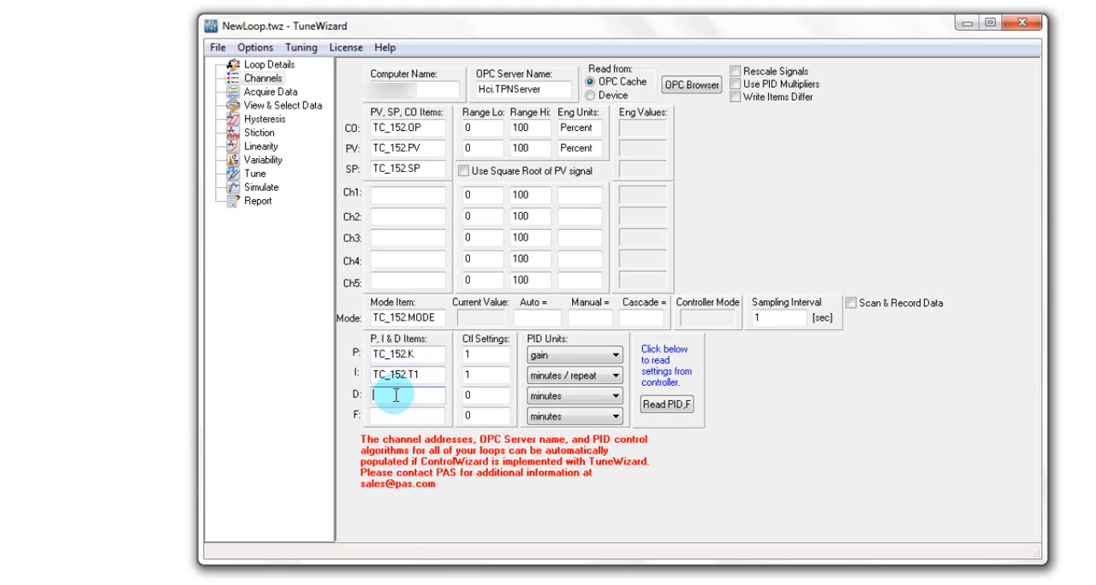
text(TC_152.T)
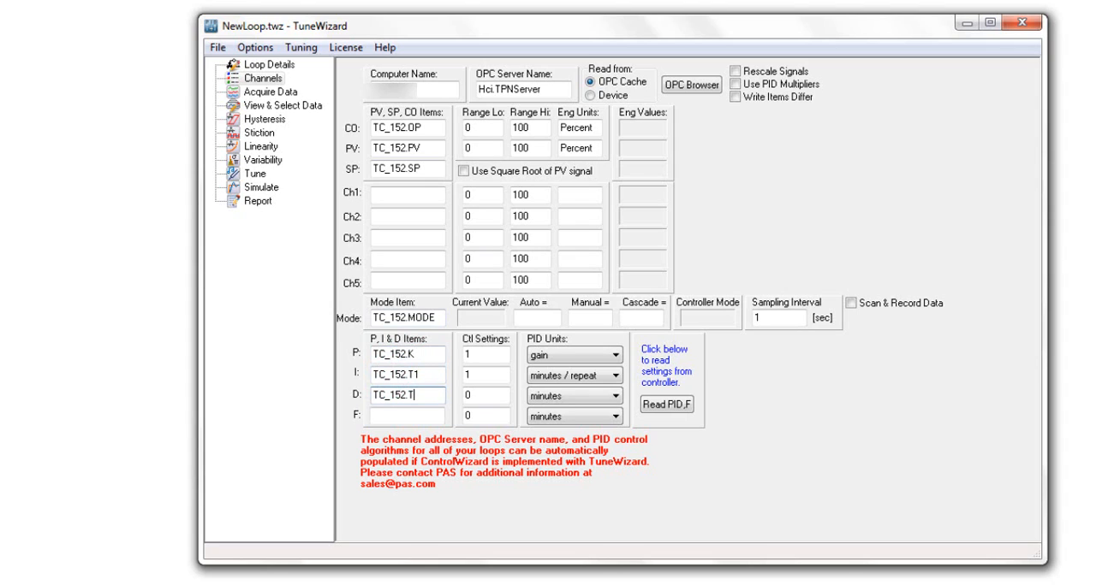
text(2)
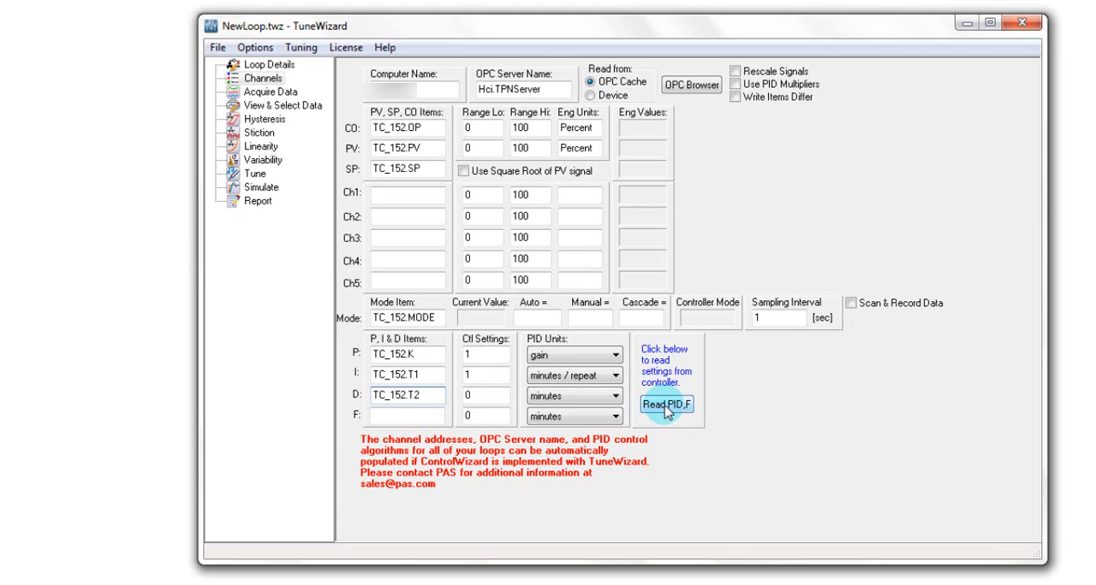
click(667, 409)
click(664, 406)
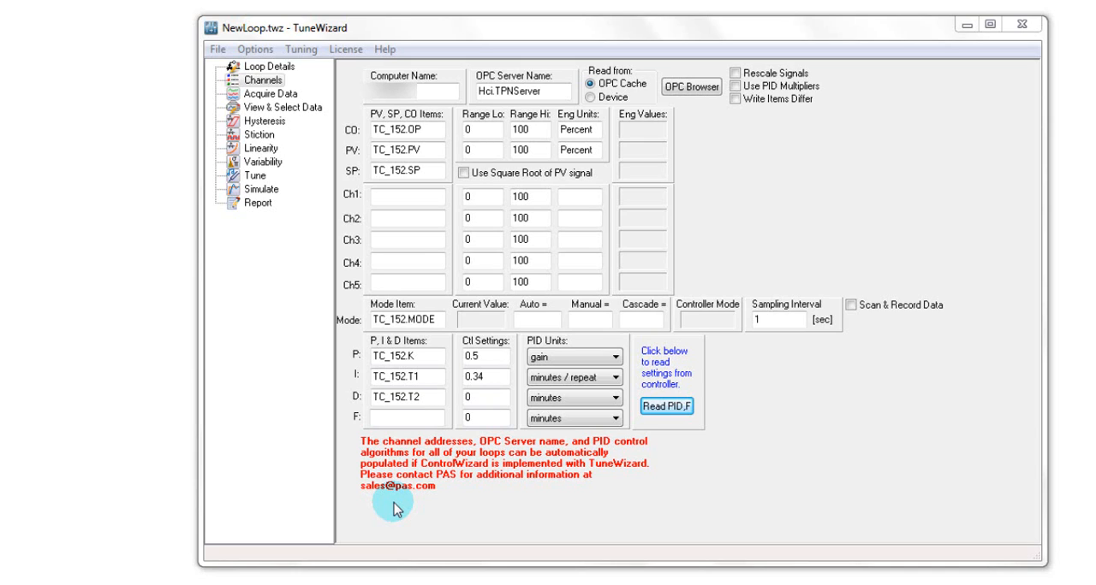
Step: Save the loop configuration under the new file name TC_152 in the Loop Optimizer folder
click(216, 53)
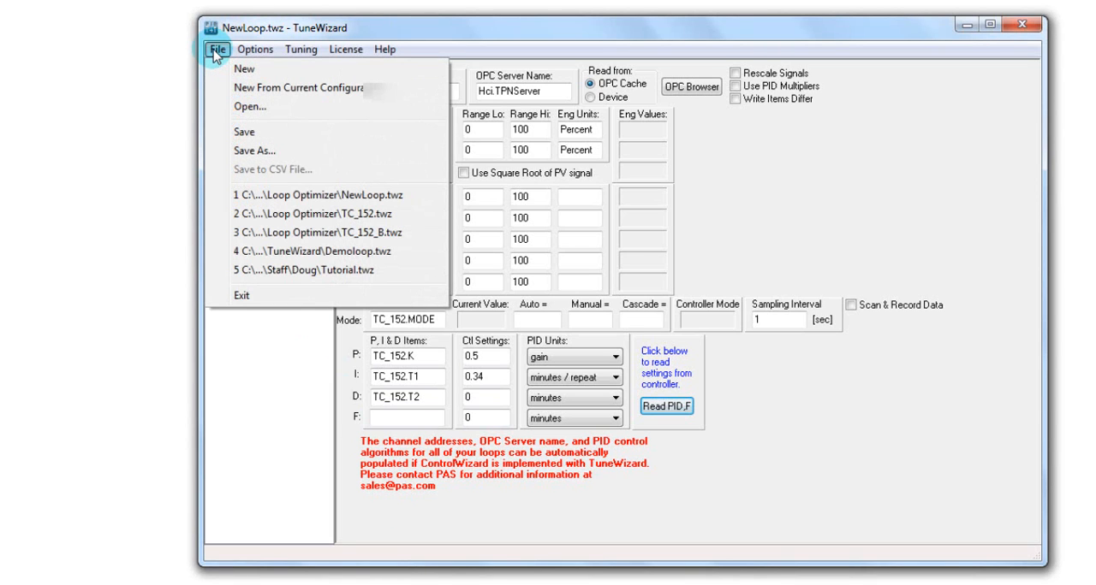
click(261, 151)
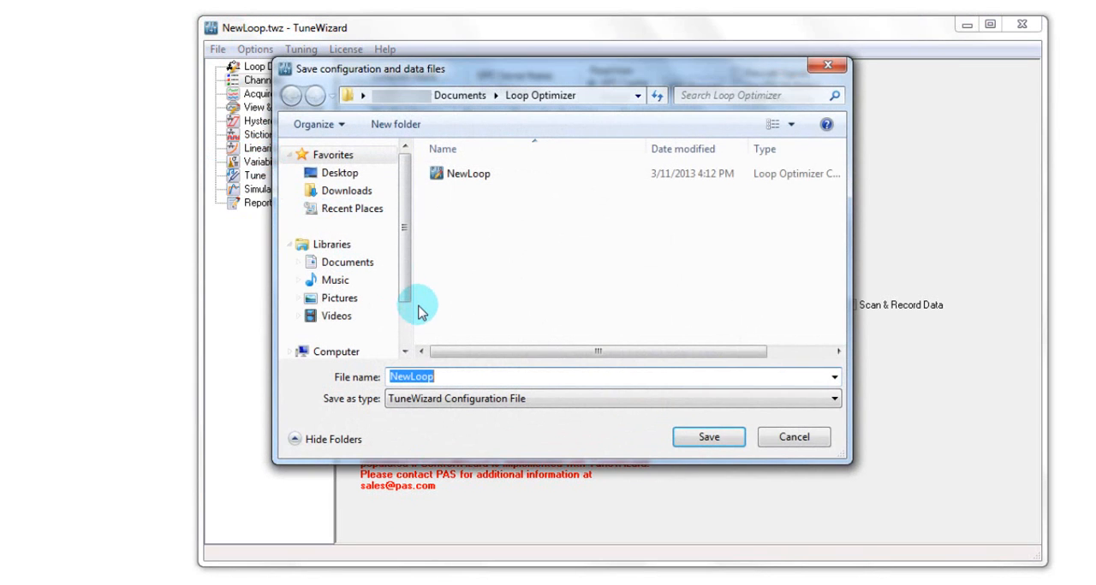
text(TC)
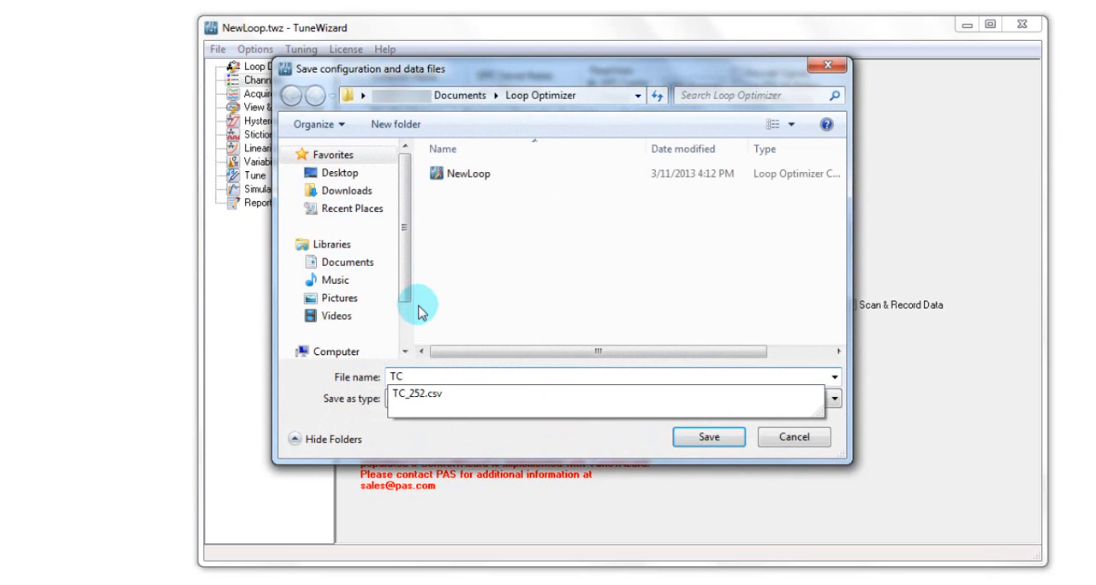
text(_152)
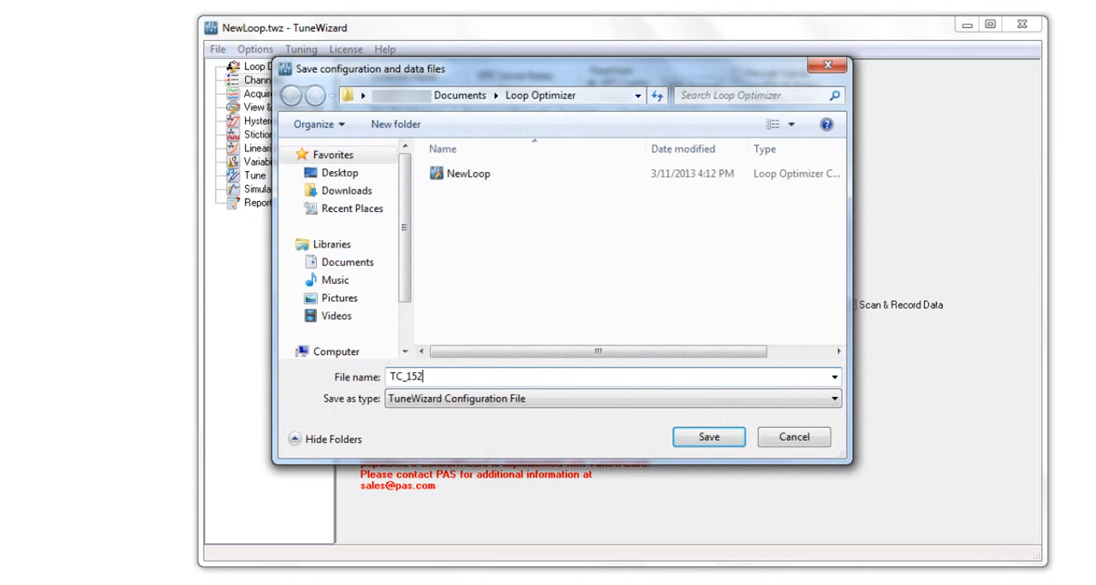
click(703, 438)
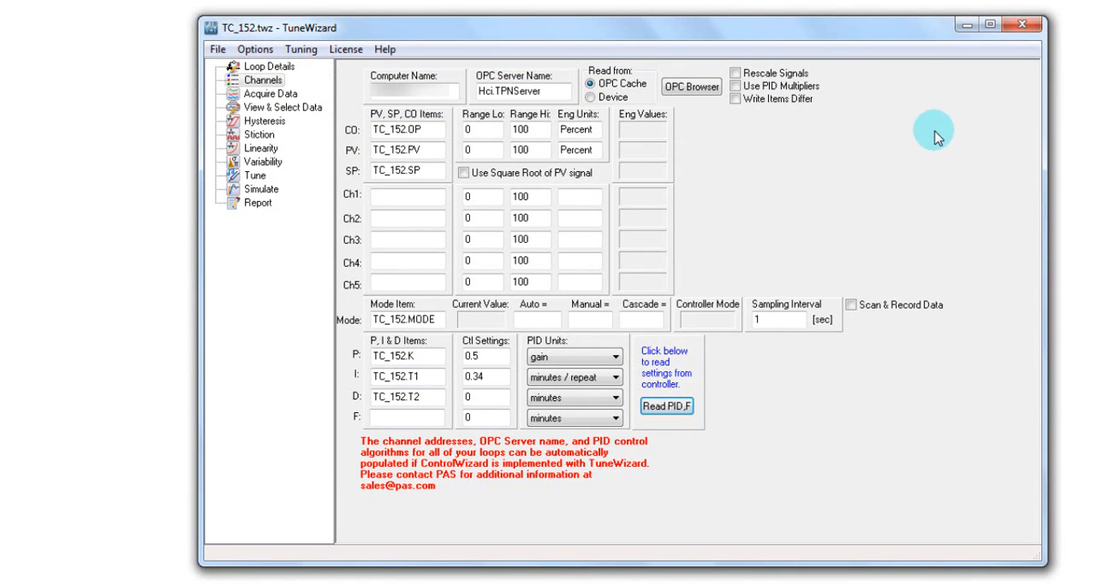
Step: Close and restart TuneWizard, reopen the saved TC_152.twz loop file and review its channel configuration
click(1032, 31)
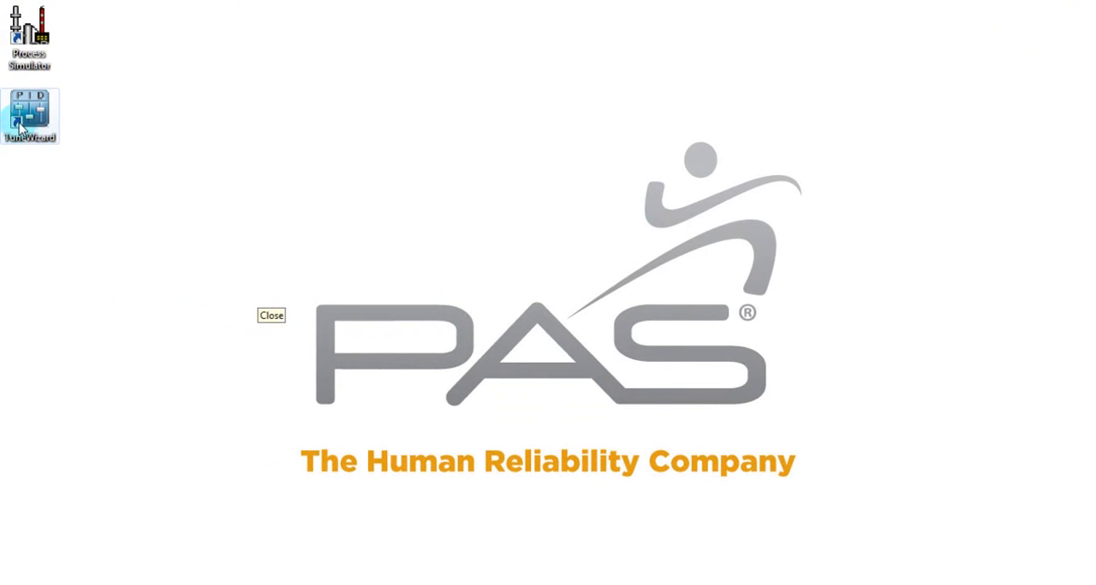
double_click(30, 119)
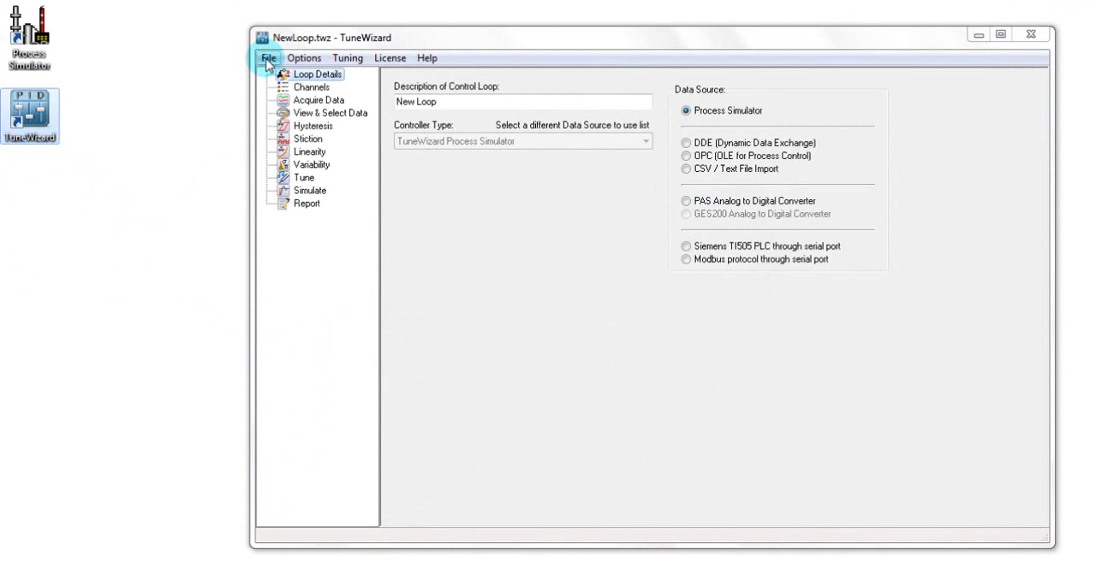
click(268, 58)
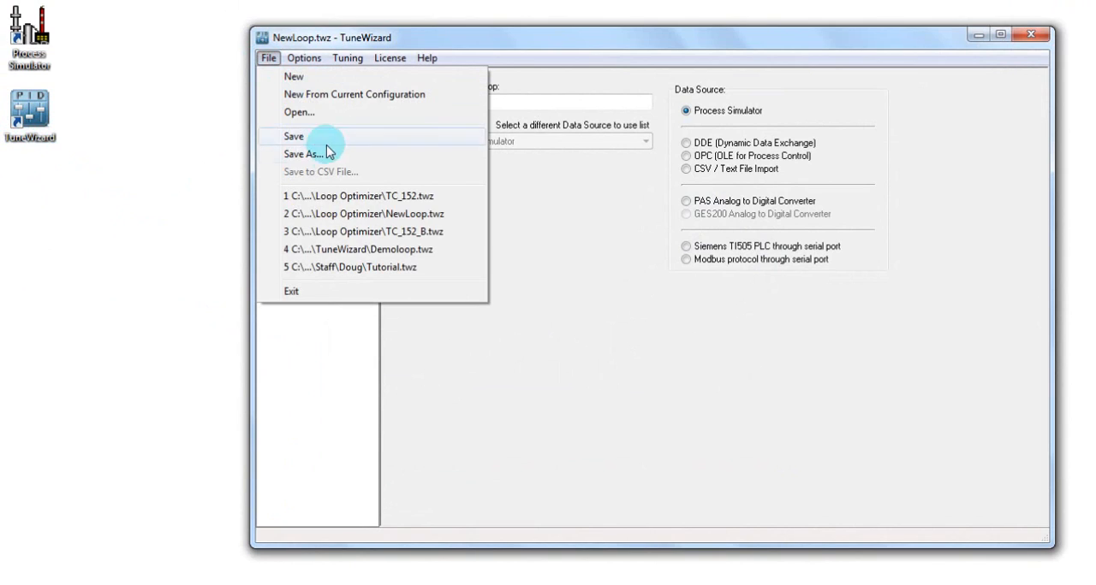
click(348, 198)
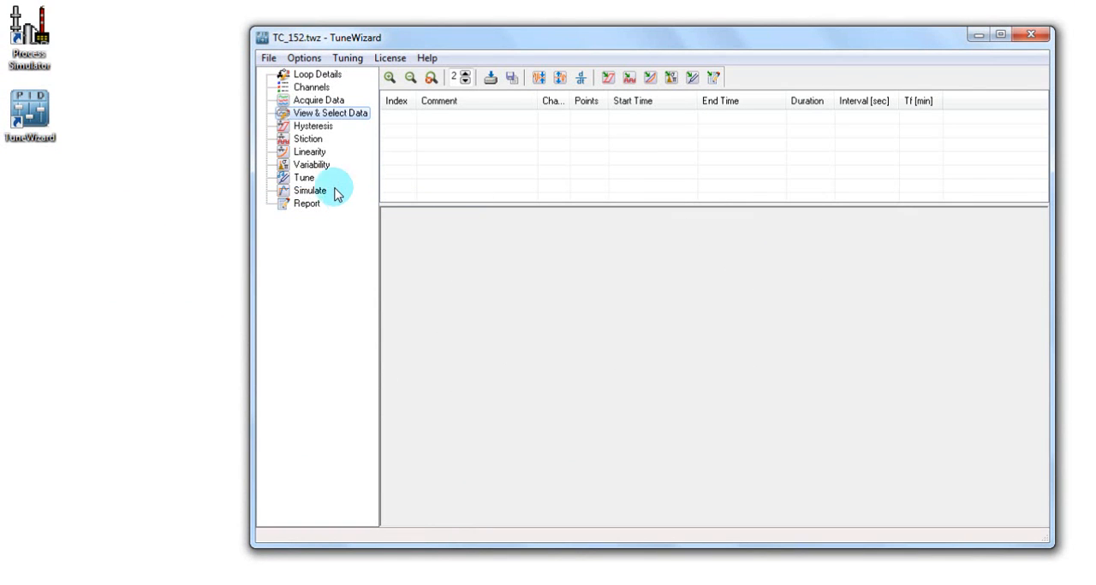
click(310, 87)
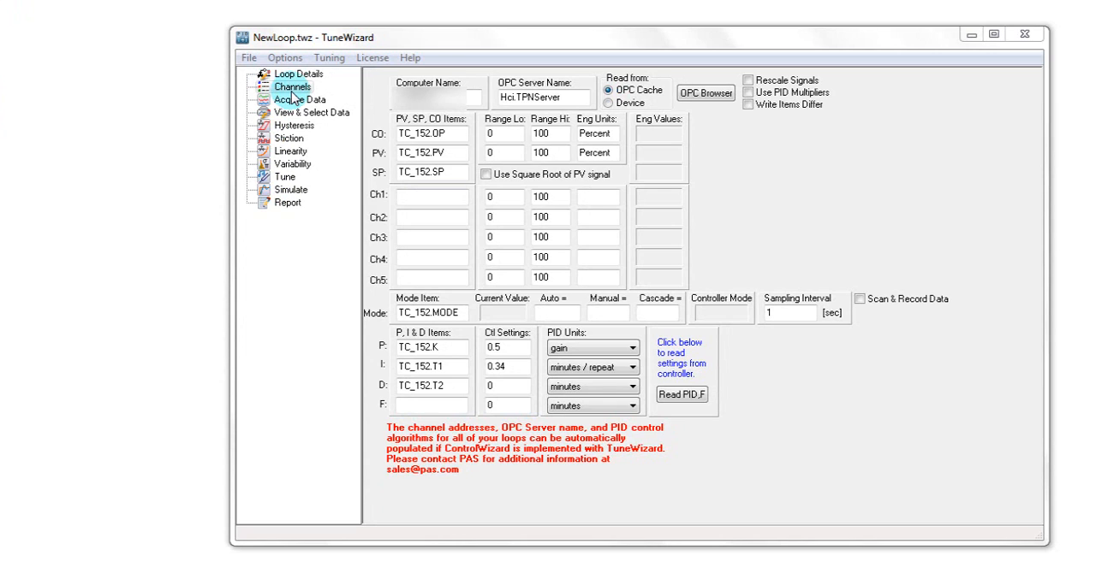
Step: Create a new loop with CSV / Text File Import as data source and Series / Interactive (Generic) as controller type
click(248, 59)
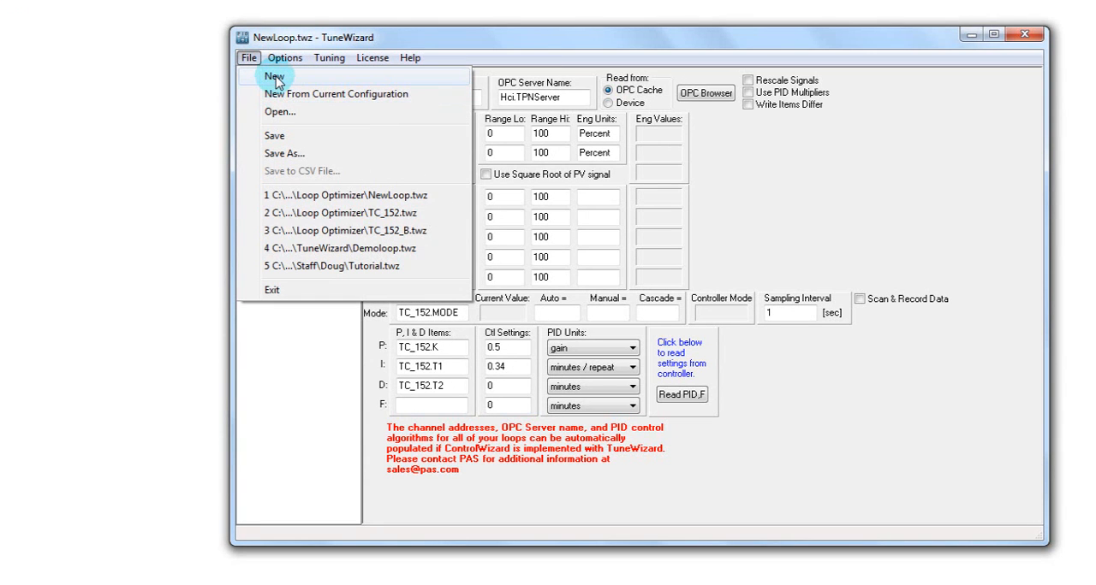
click(274, 78)
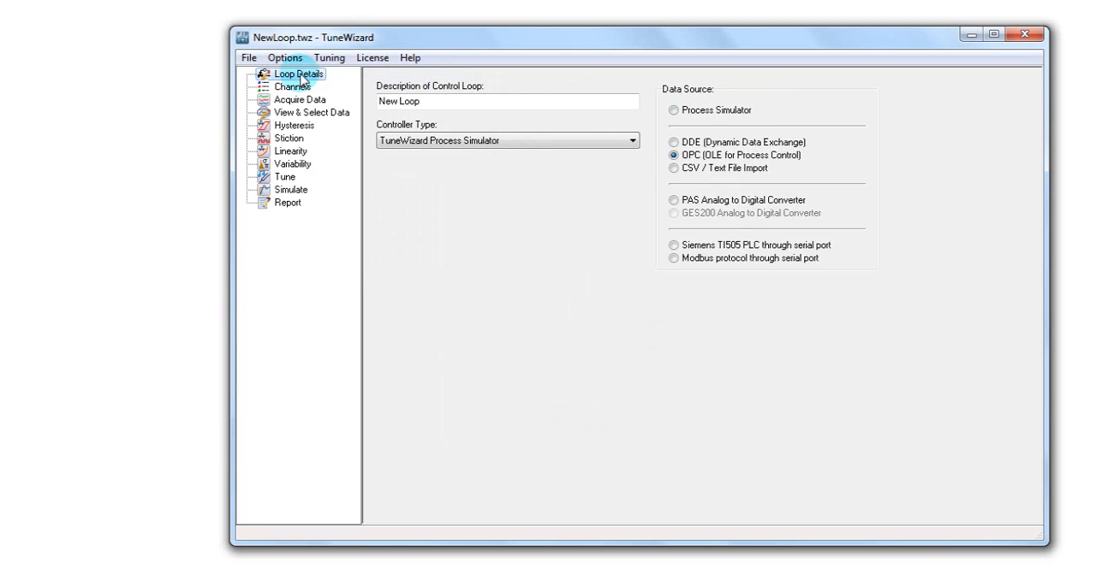
click(674, 169)
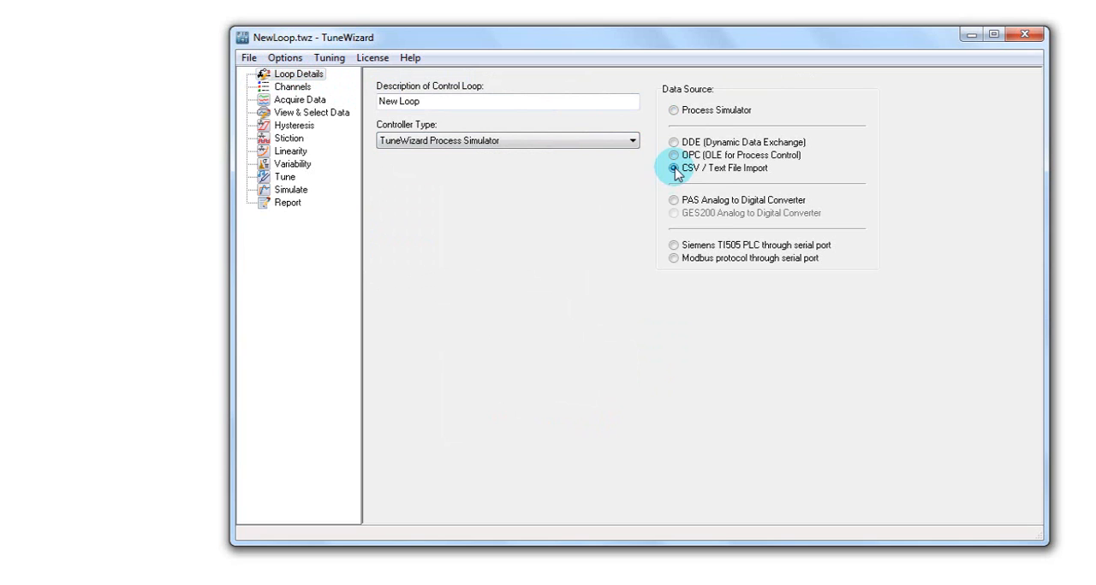
click(635, 142)
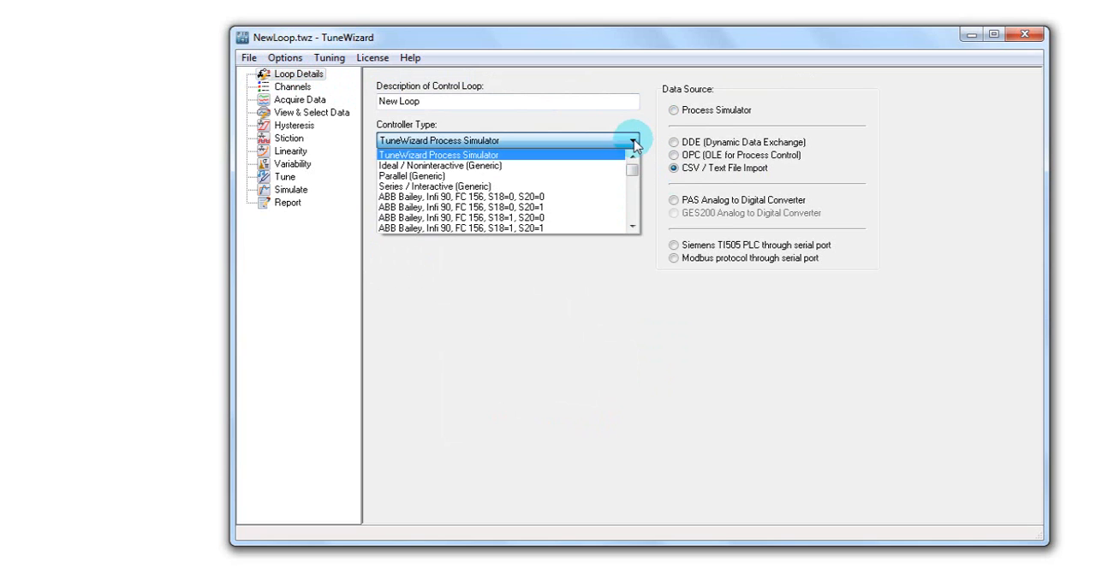
click(565, 188)
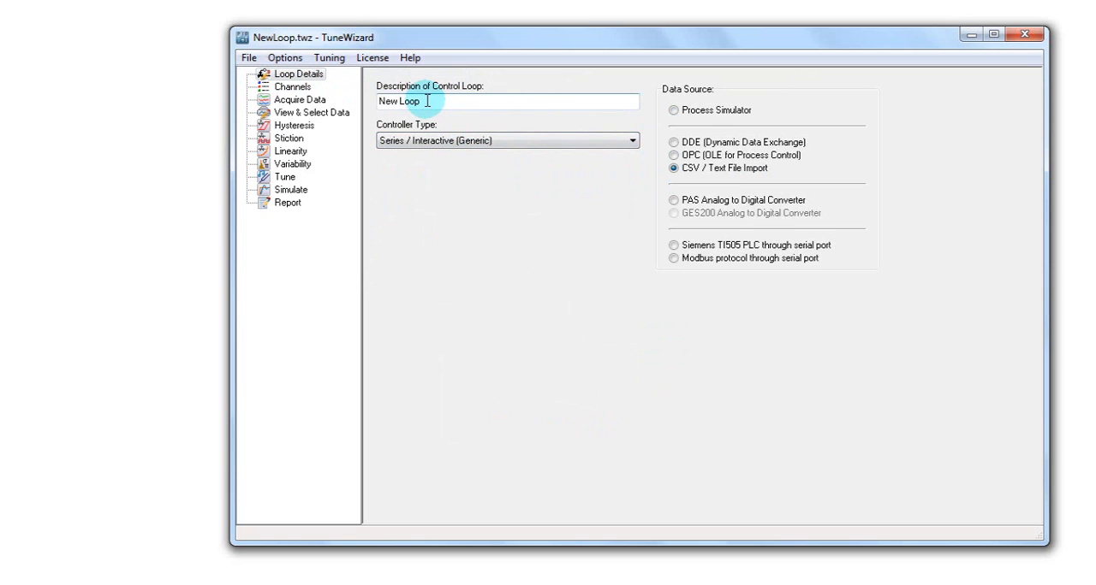
Step: Set the new control loop's description to TC_252
drag(420, 101, 378, 101)
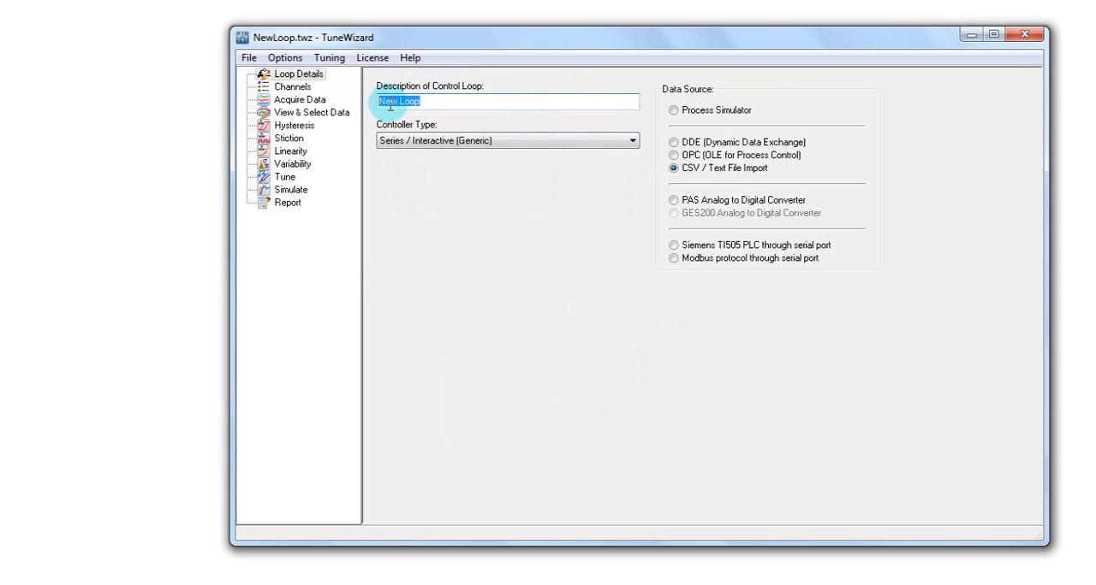
text(TC)
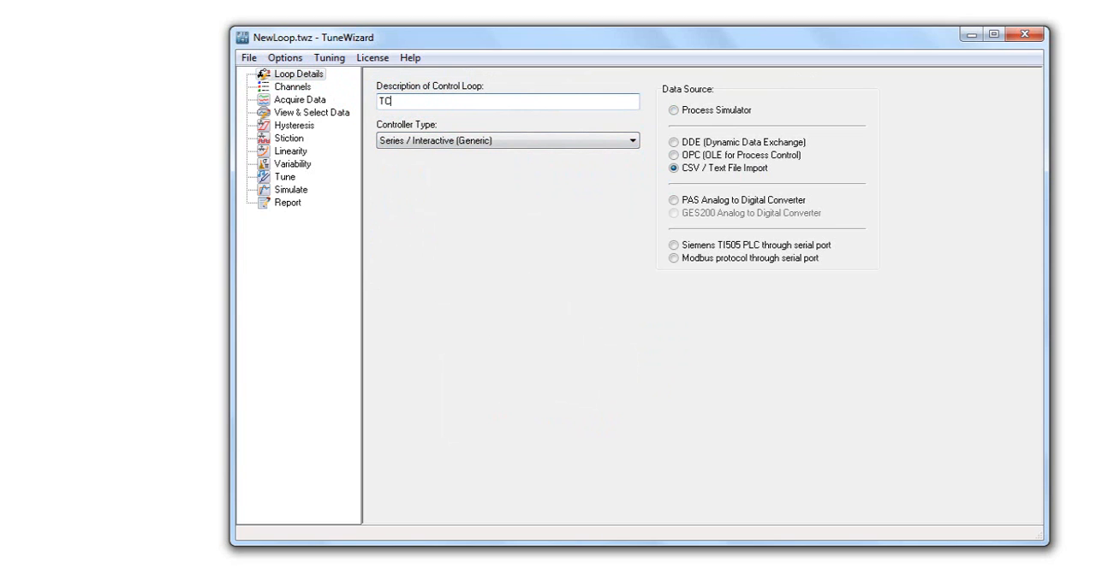
text(_252)
Step: Load the TC_252 CSV file and create a data file with CO from column 4, PV from column 2 and SP from column 3
click(298, 102)
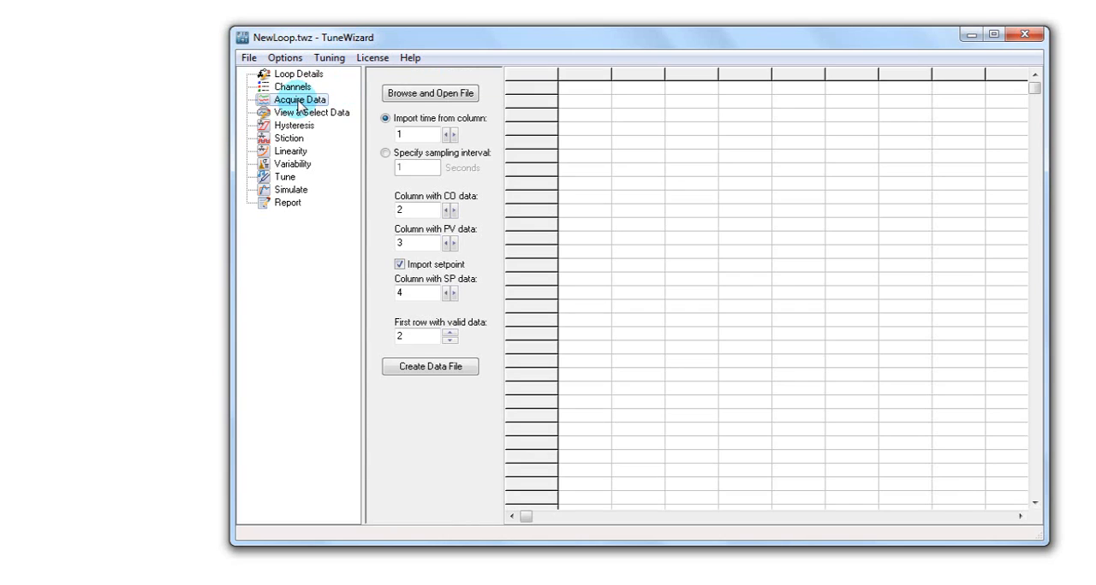
click(417, 97)
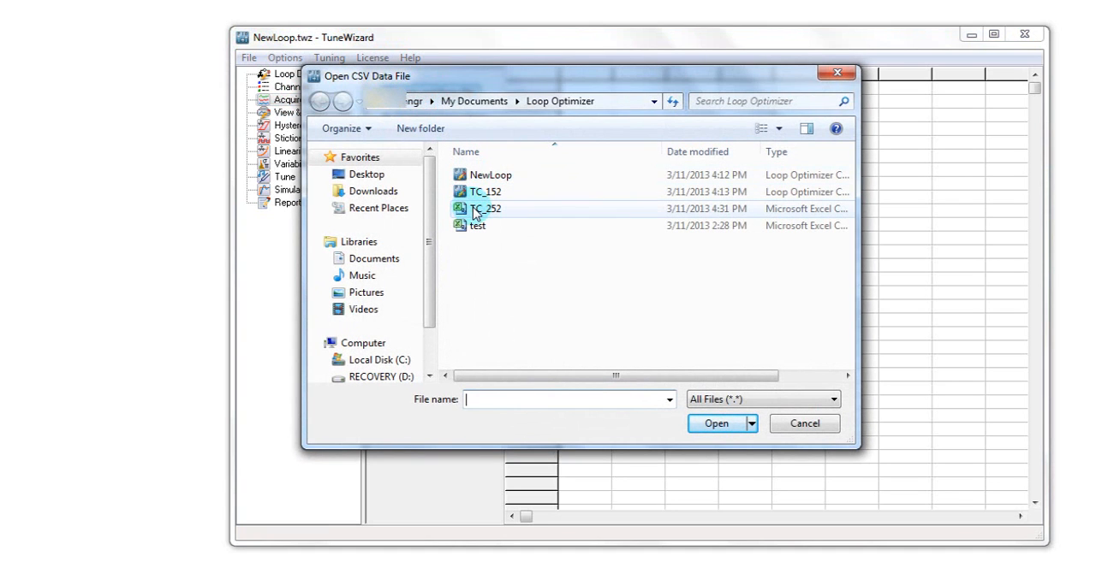
click(473, 213)
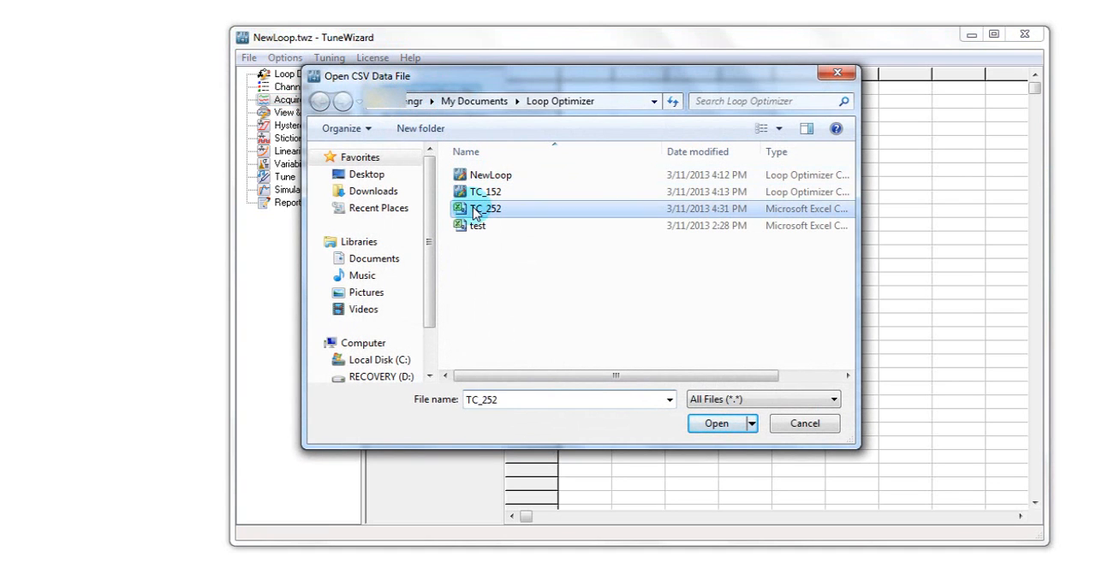
click(714, 425)
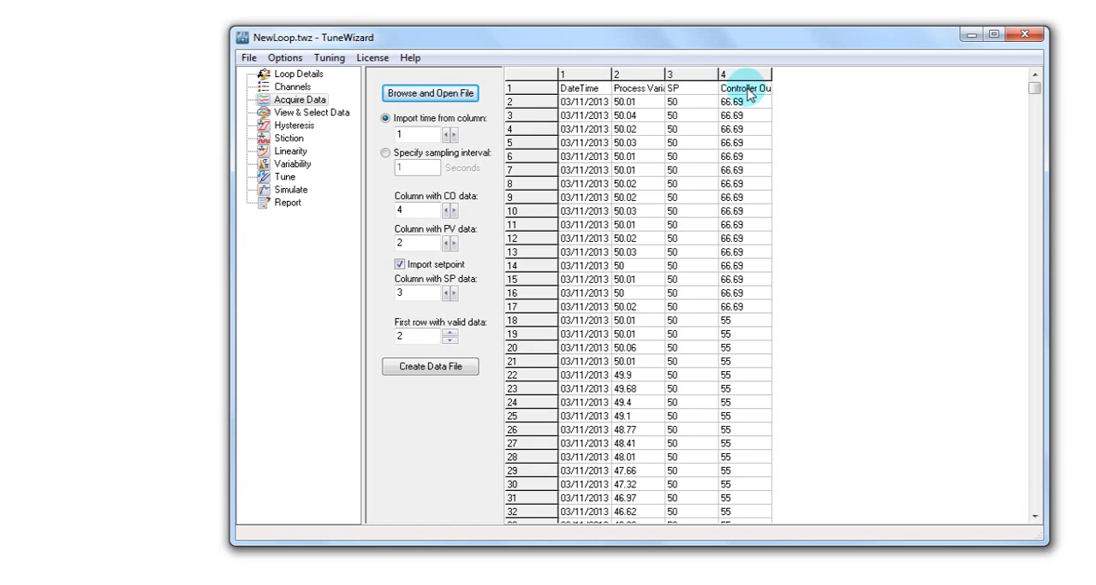
click(420, 370)
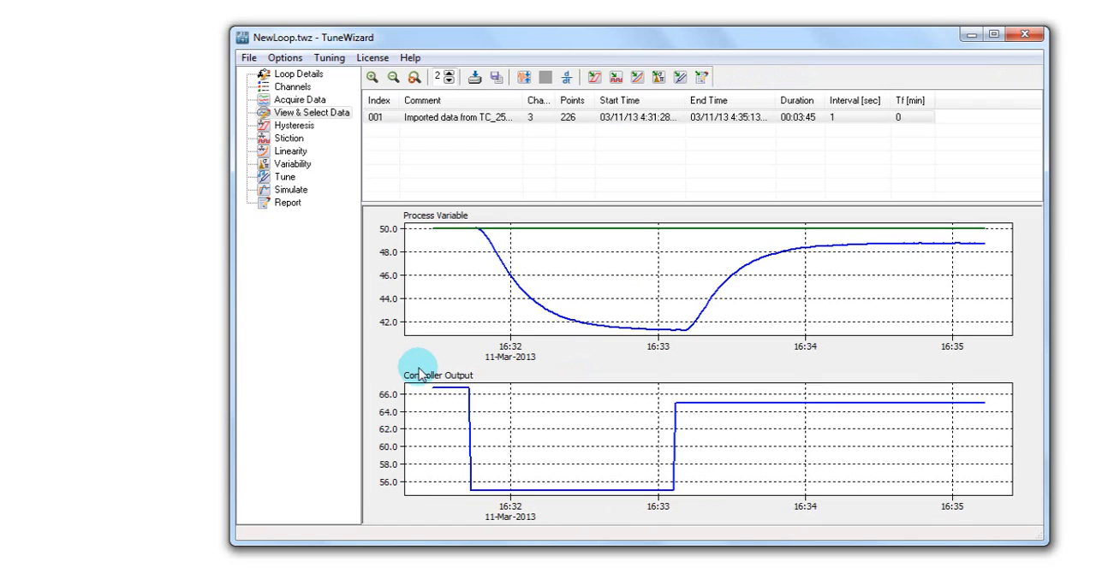